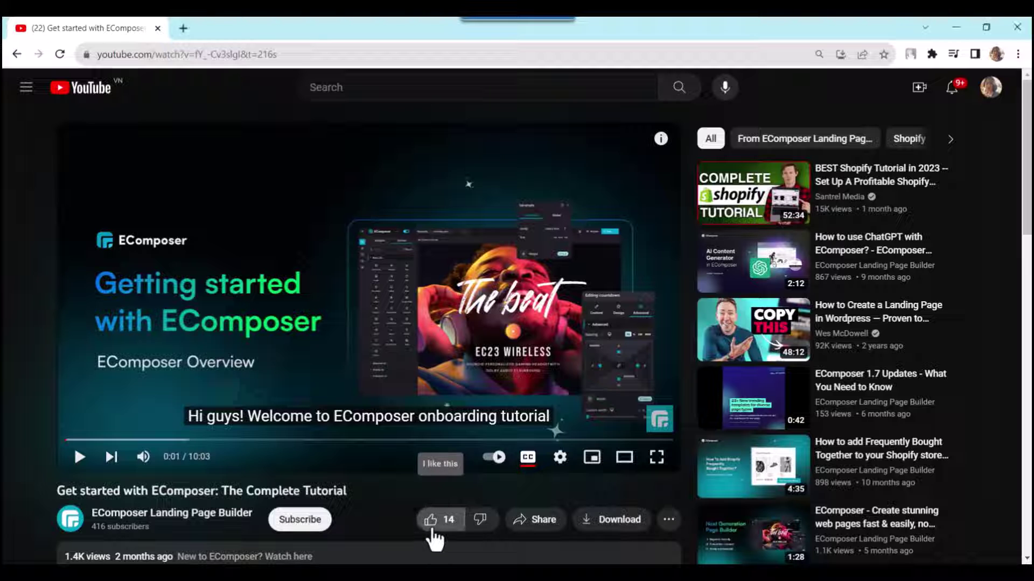
- Like and subscribe to the EComposer tutorial, then follow its description's Install link
{"action": "left_click", "coordinate": [433, 525]}
{"action": "left_click", "coordinate": [300, 526]}
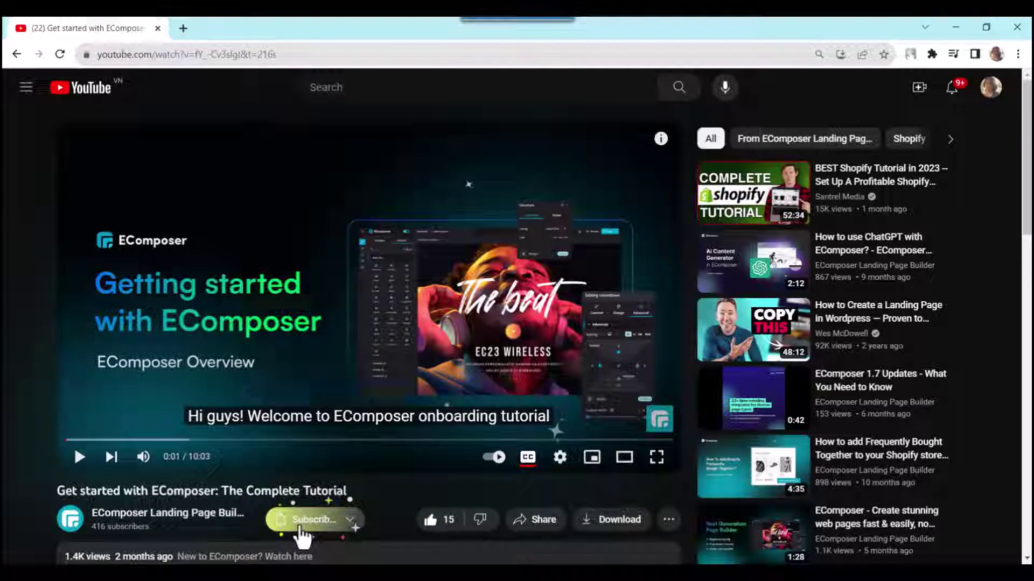
{"action": "scroll", "coordinate": [389, 516], "scroll_direction": "down", "scroll_amount": 3}
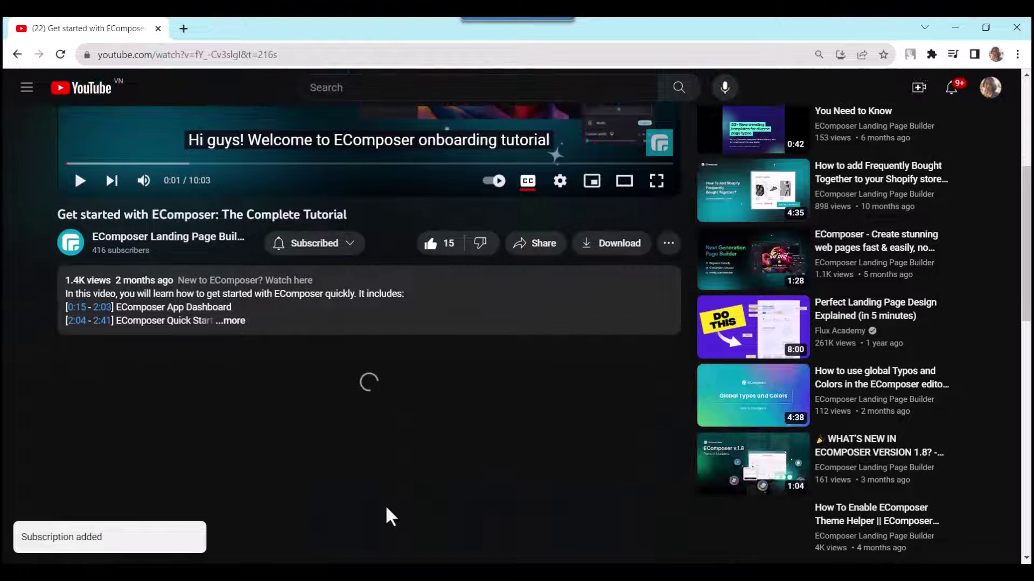
{"action": "scroll", "coordinate": [388, 517], "scroll_direction": "down", "scroll_amount": 1}
{"action": "left_click", "coordinate": [234, 297]}
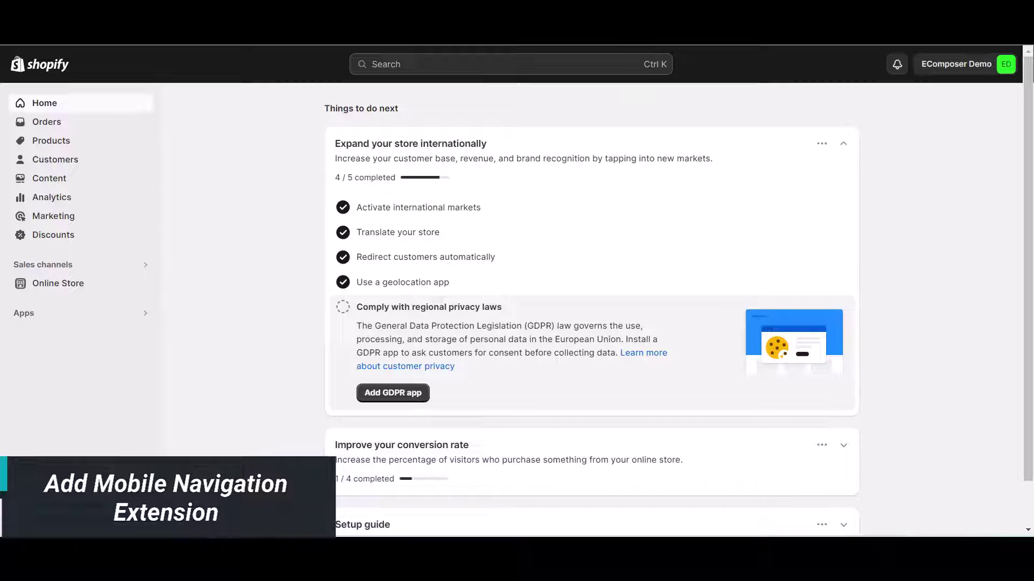
- Open EComposer Builder from Shopify Apps and load 'my home page' in the page editor
{"action": "left_click", "coordinate": [134, 315]}
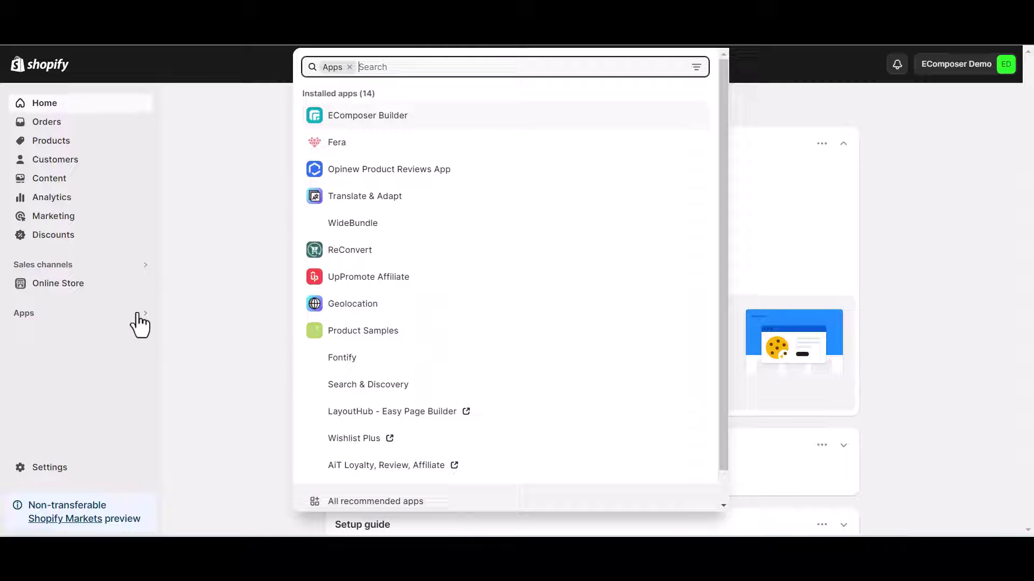
{"action": "left_click", "coordinate": [384, 117]}
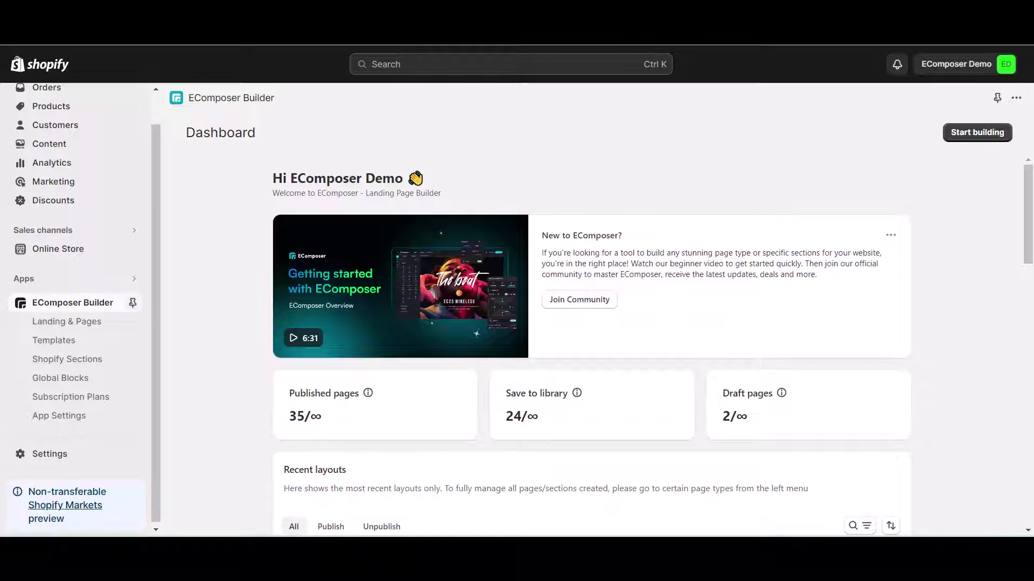
{"action": "scroll", "coordinate": [961, 304], "scroll_direction": "down", "scroll_amount": 3}
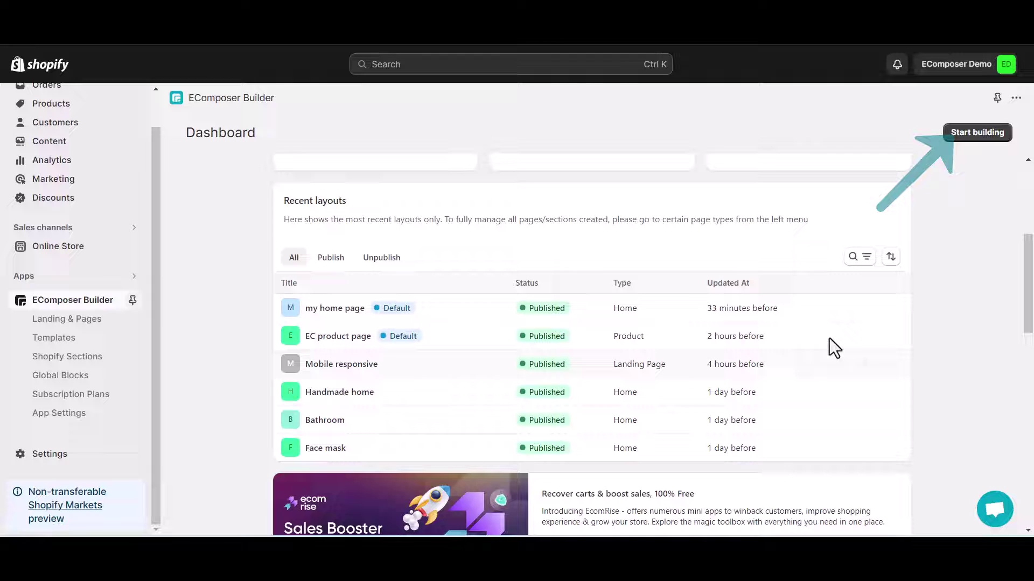
{"action": "left_click", "coordinate": [835, 308]}
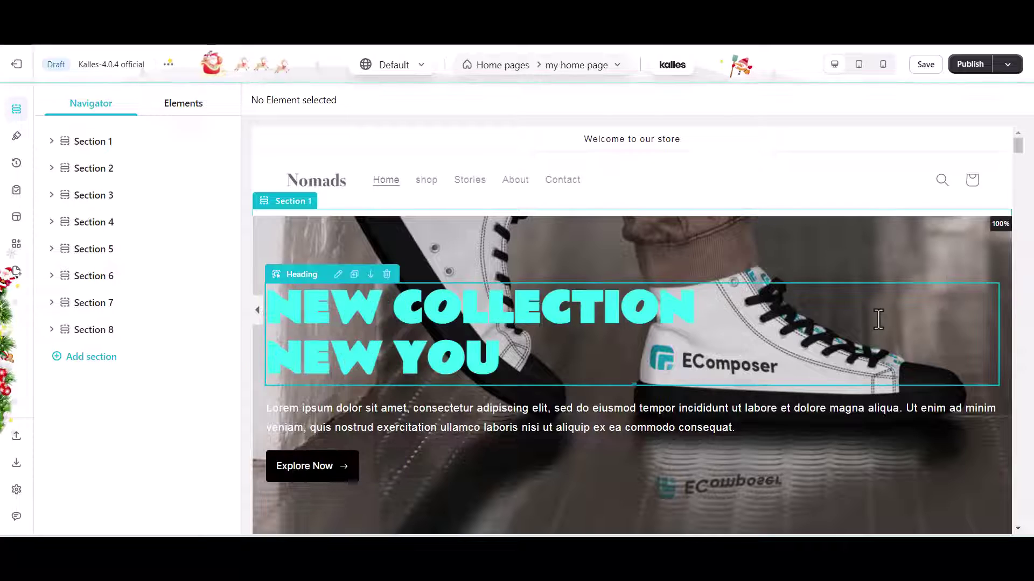
{"action": "scroll", "coordinate": [878, 319], "scroll_direction": "down", "scroll_amount": 2}
{"action": "scroll", "coordinate": [868, 347], "scroll_direction": "down", "scroll_amount": 2}
{"action": "scroll", "coordinate": [837, 365], "scroll_direction": "down", "scroll_amount": 2}
{"action": "scroll", "coordinate": [838, 363], "scroll_direction": "down", "scroll_amount": 3}
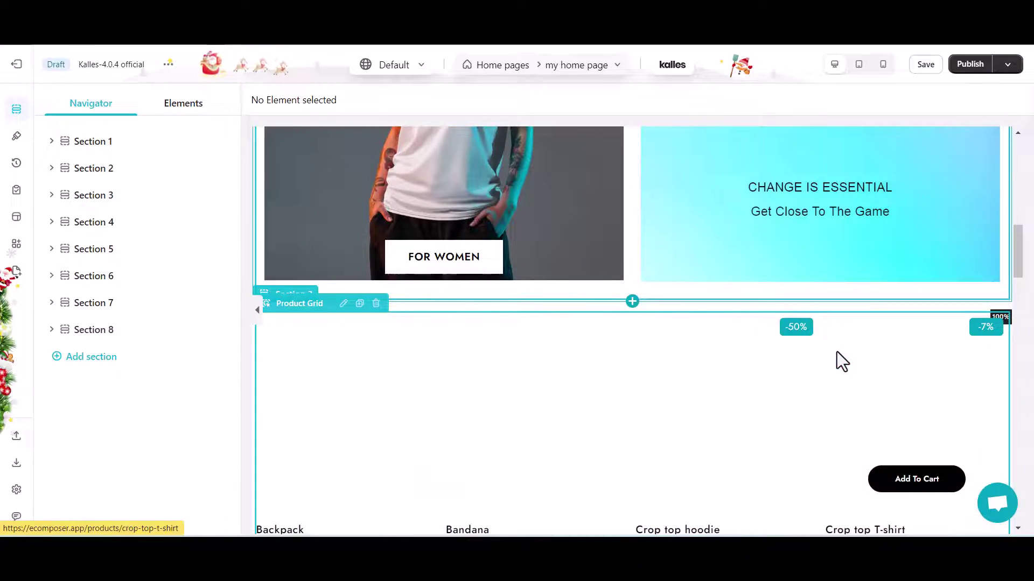
{"action": "scroll", "coordinate": [838, 363], "scroll_direction": "up", "scroll_amount": 4}
{"action": "scroll", "coordinate": [838, 362], "scroll_direction": "up", "scroll_amount": 3}
{"action": "scroll", "coordinate": [839, 350], "scroll_direction": "up", "scroll_amount": 1}
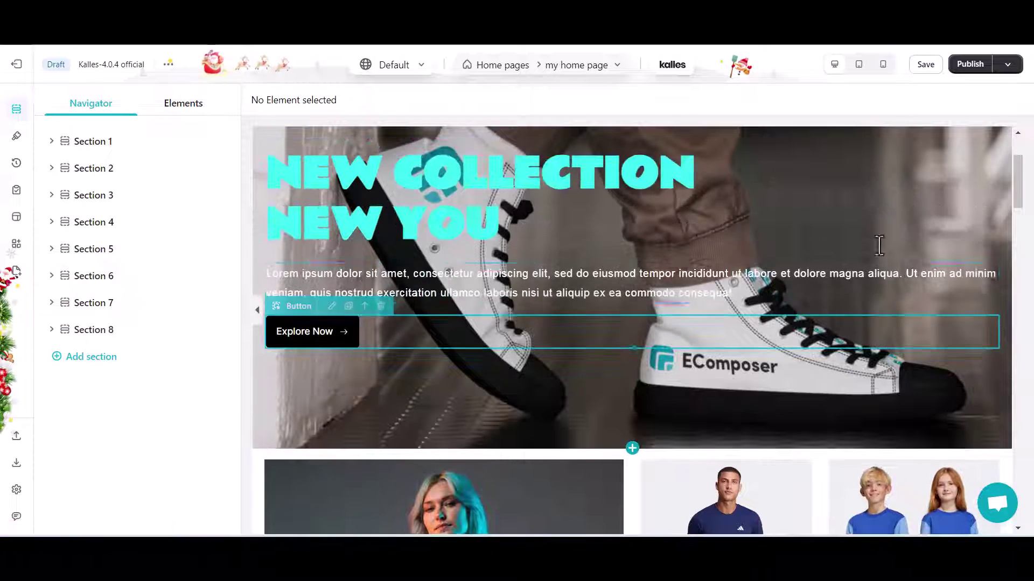
{"action": "left_click", "coordinate": [860, 67]}
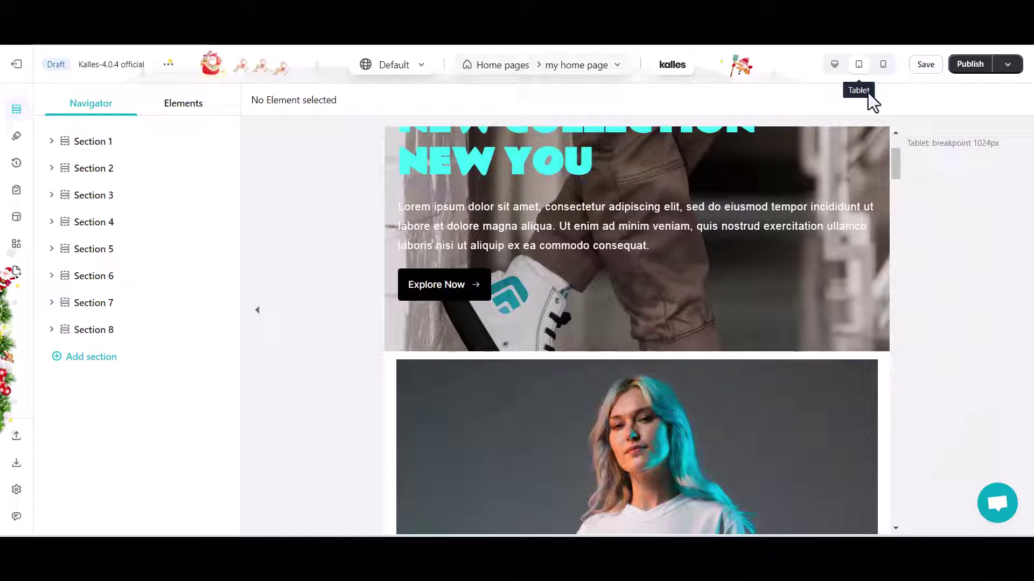
{"action": "left_click", "coordinate": [884, 66]}
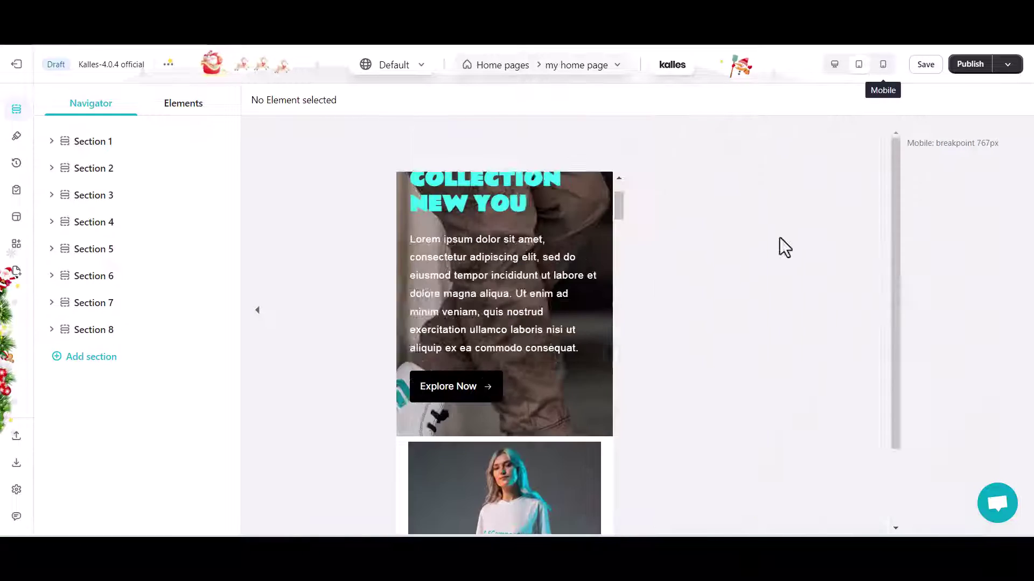
{"action": "scroll", "coordinate": [635, 436], "scroll_direction": "down", "scroll_amount": 3}
{"action": "scroll", "coordinate": [646, 453], "scroll_direction": "down", "scroll_amount": 3}
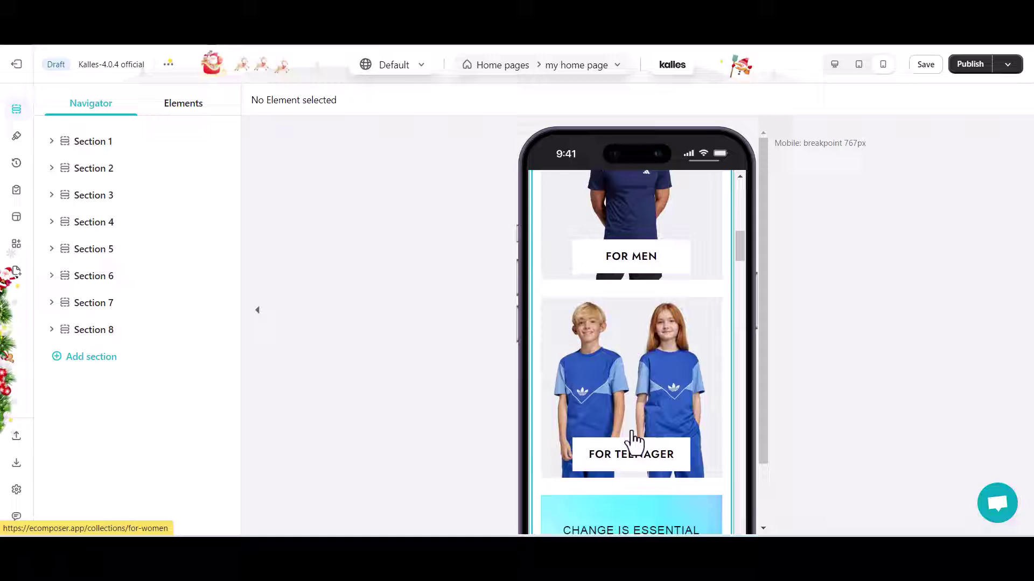
{"action": "scroll", "coordinate": [632, 439], "scroll_direction": "down", "scroll_amount": 3}
{"action": "scroll", "coordinate": [632, 439], "scroll_direction": "down", "scroll_amount": 3}
{"action": "scroll", "coordinate": [613, 485], "scroll_direction": "down", "scroll_amount": 3}
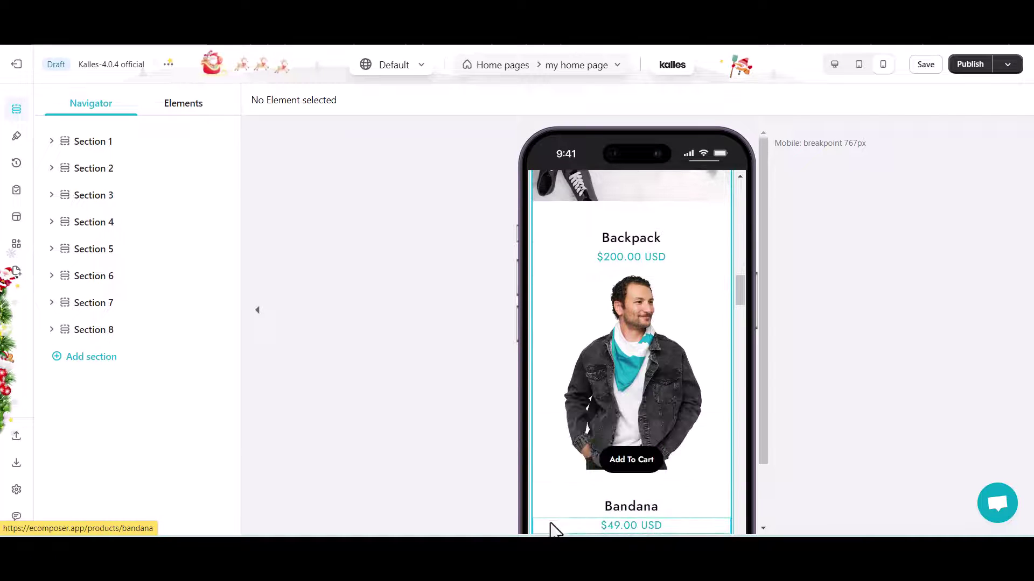
{"action": "left_click", "coordinate": [835, 66]}
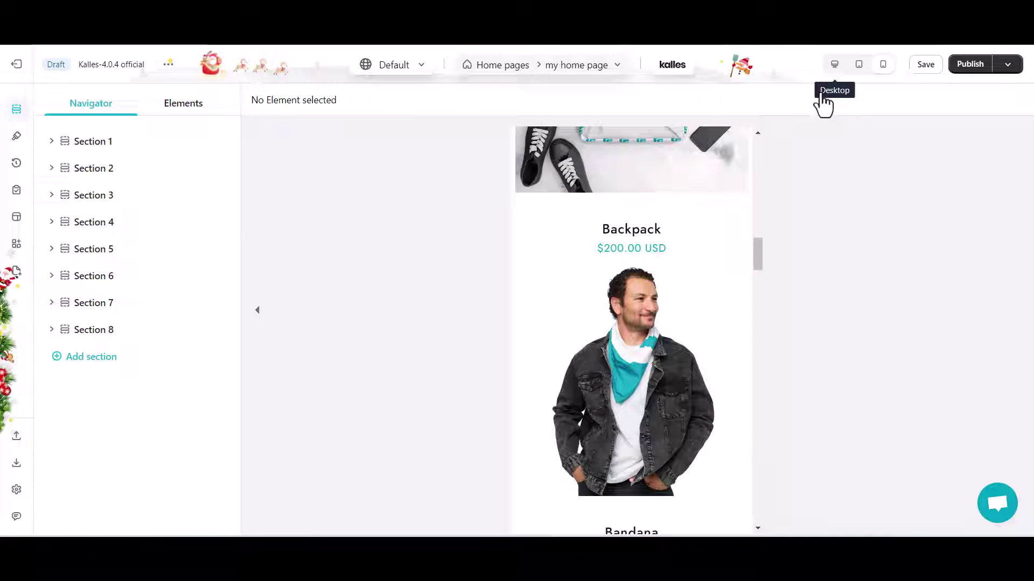
{"action": "scroll", "coordinate": [731, 379], "scroll_direction": "down", "scroll_amount": 5}
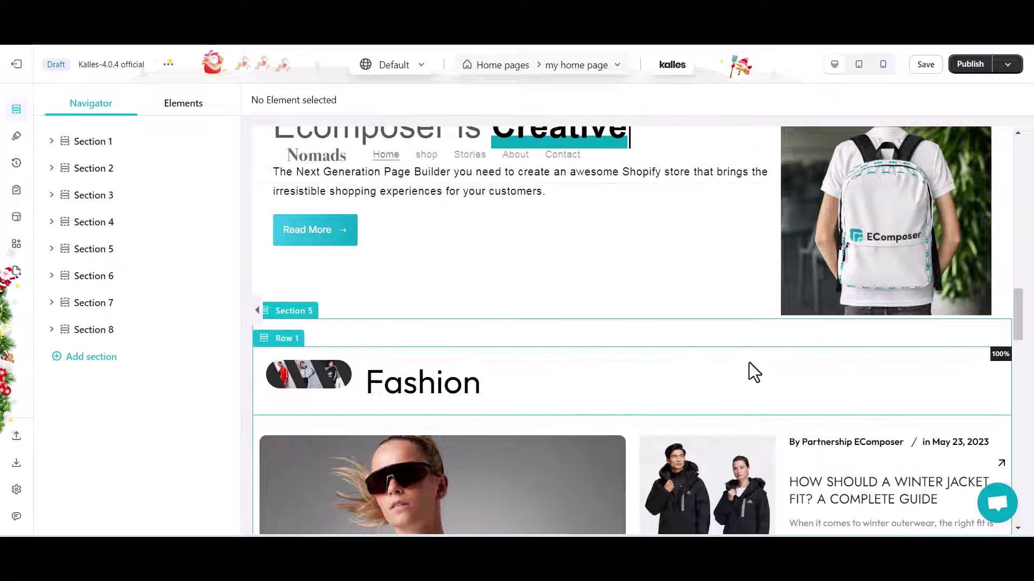
{"action": "scroll", "coordinate": [748, 362], "scroll_direction": "down", "scroll_amount": 2}
{"action": "scroll", "coordinate": [749, 371], "scroll_direction": "up", "scroll_amount": 3}
{"action": "scroll", "coordinate": [749, 375], "scroll_direction": "up", "scroll_amount": 1}
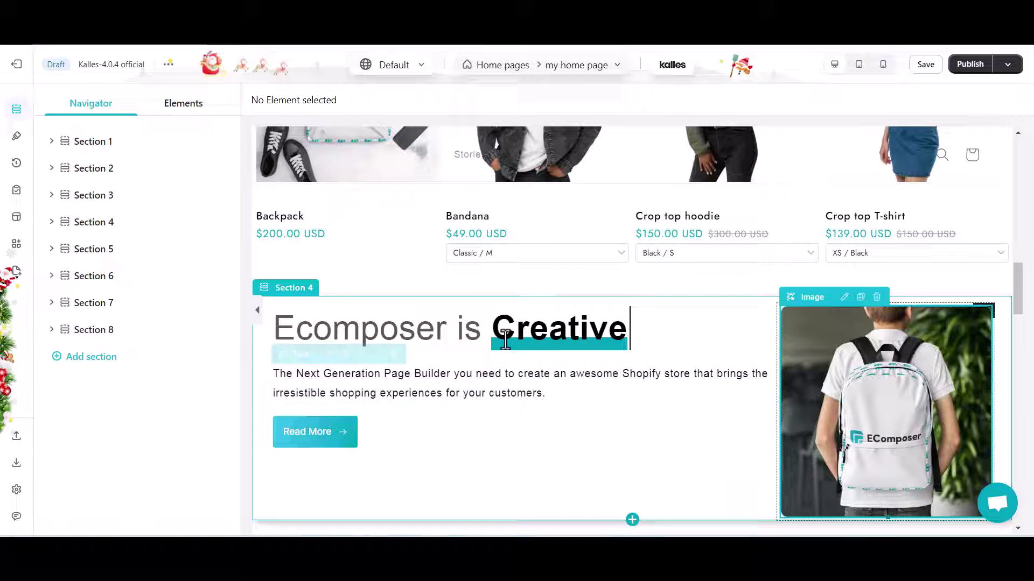
- Find 'mobile navigation' in the Elements > Extensions library and install it
{"action": "left_click", "coordinate": [183, 103]}
{"action": "left_click", "coordinate": [71, 180]}
{"action": "left_click", "coordinate": [52, 345]}
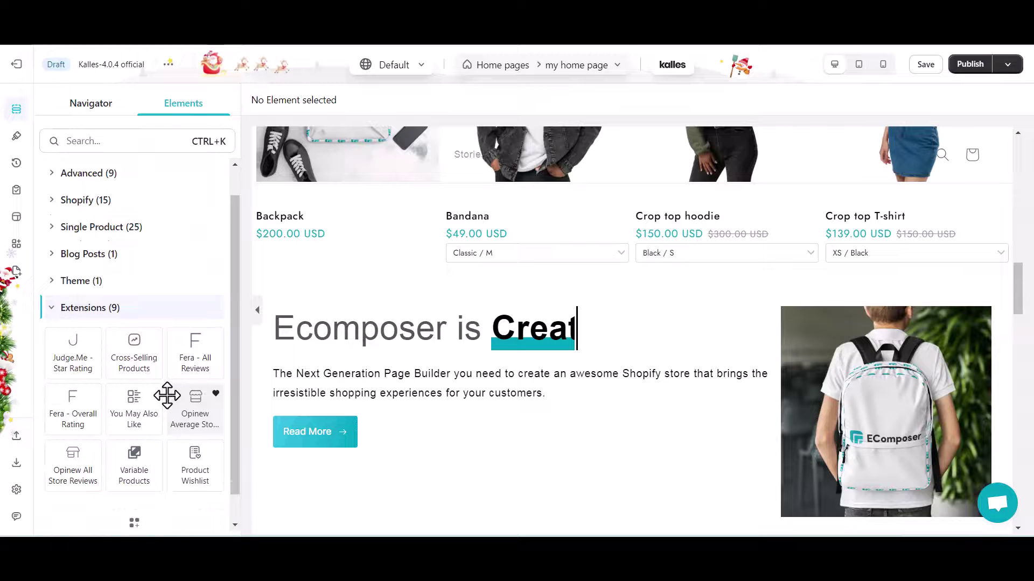
{"action": "left_click", "coordinate": [16, 244]}
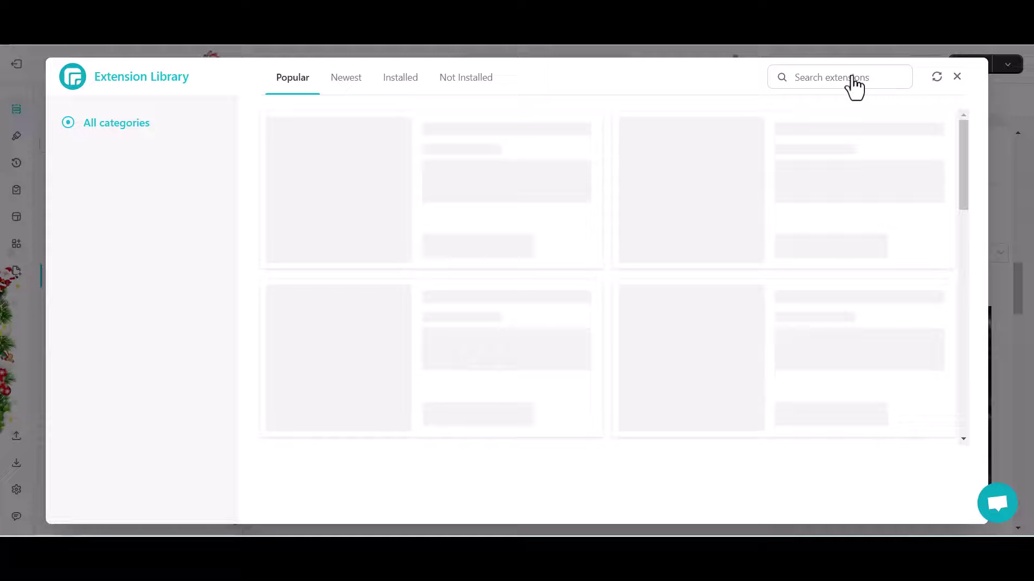
{"action": "left_click", "coordinate": [849, 77]}
{"action": "type", "text": "mobile navigation"}
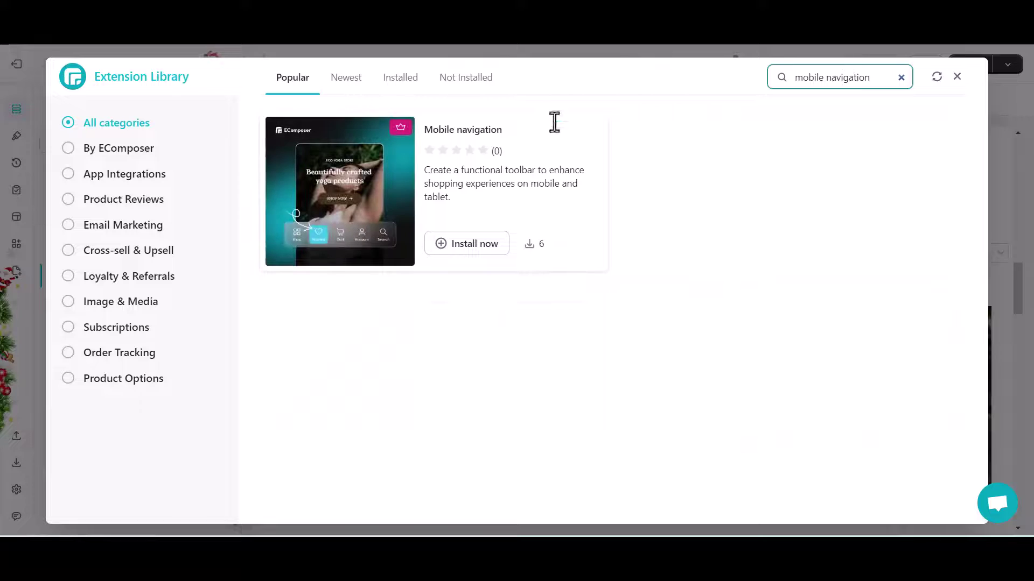
{"action": "left_click", "coordinate": [476, 243]}
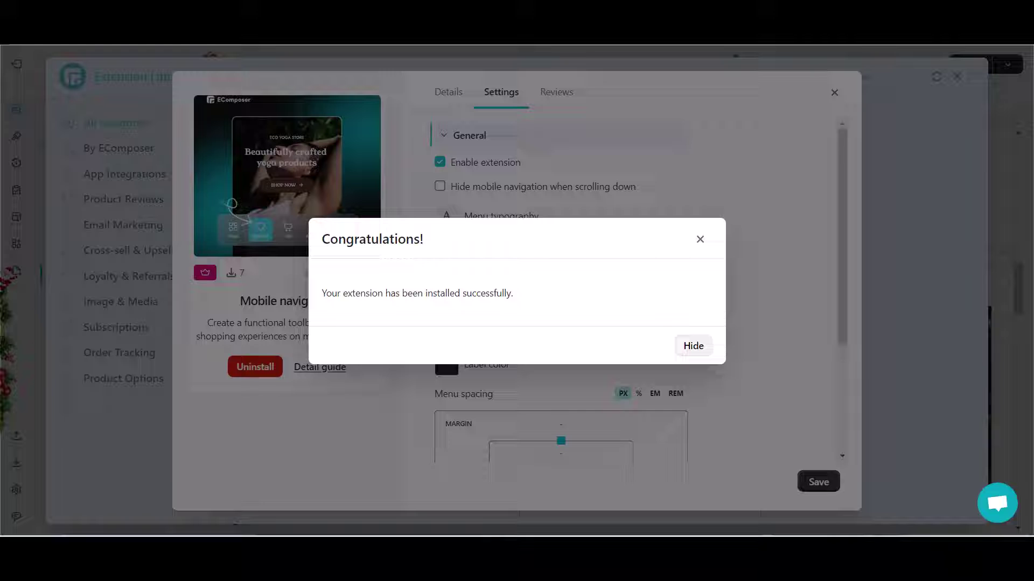
- Dismiss the Congratulations dialog, then collapse and re-expand the General settings section
{"action": "left_click", "coordinate": [693, 346]}
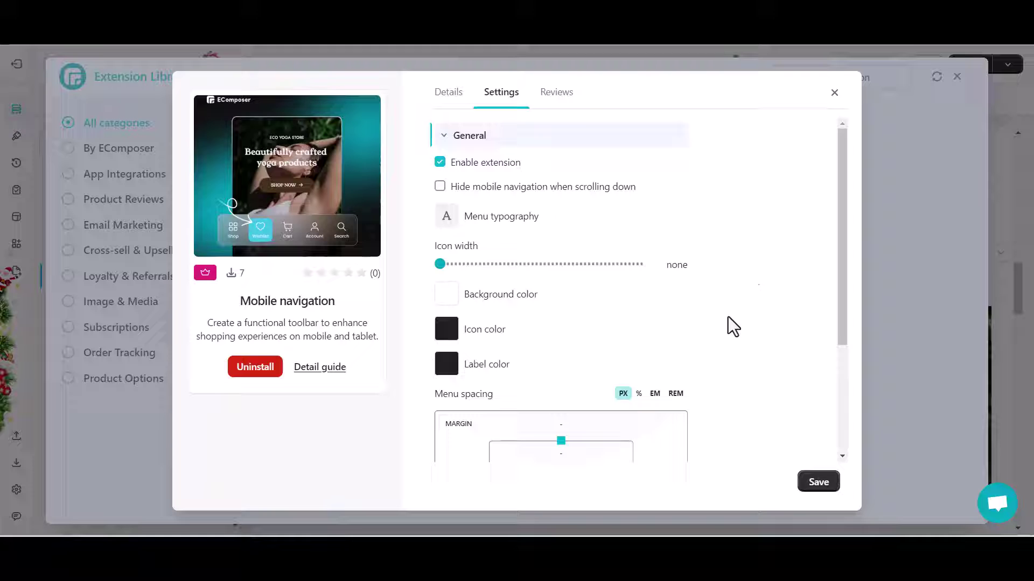
{"action": "left_click", "coordinate": [440, 136]}
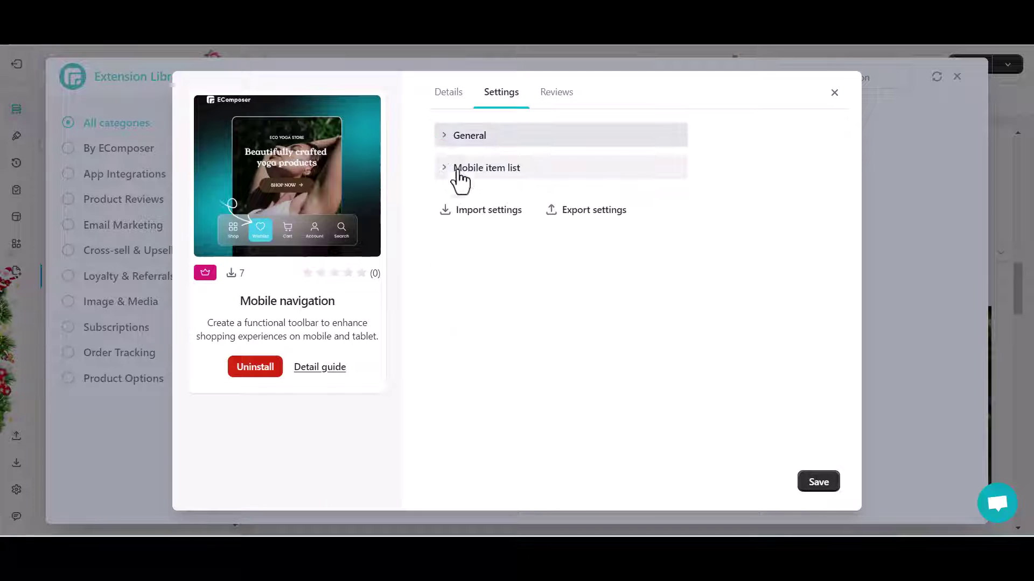
{"action": "left_click", "coordinate": [445, 139]}
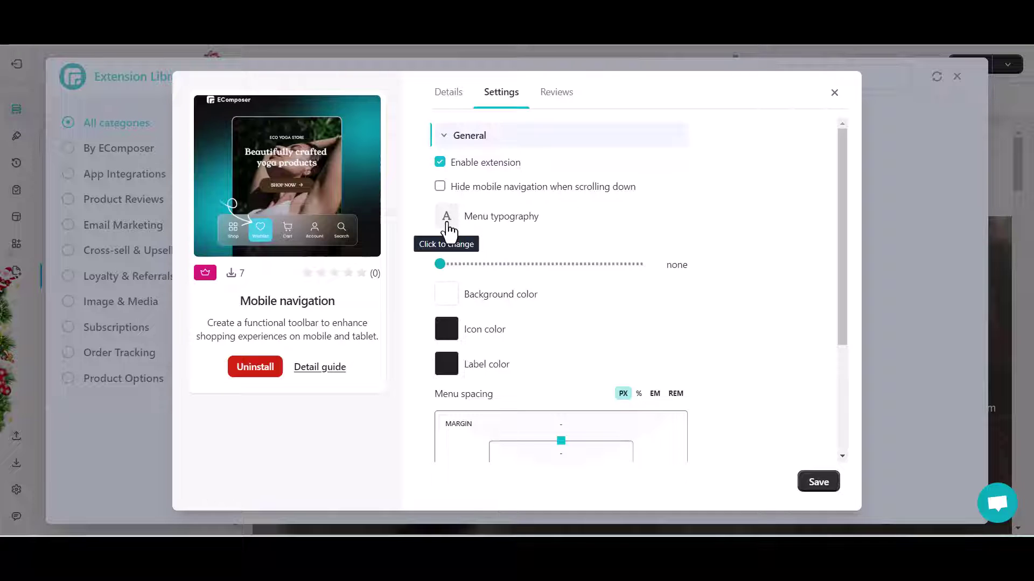
- Set the menu typography font to Jost from Google Fonts and the icon width to 20px
{"action": "left_click", "coordinate": [445, 230]}
{"action": "left_click", "coordinate": [549, 302]}
{"action": "left_click", "coordinate": [566, 288]}
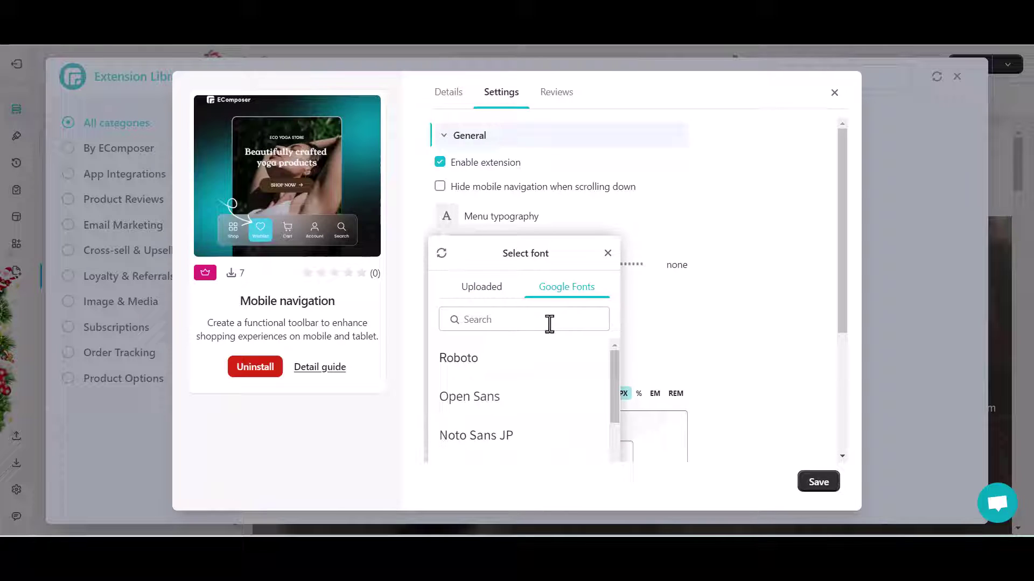
{"action": "left_click", "coordinate": [544, 320]}
{"action": "type", "text": "jost"}
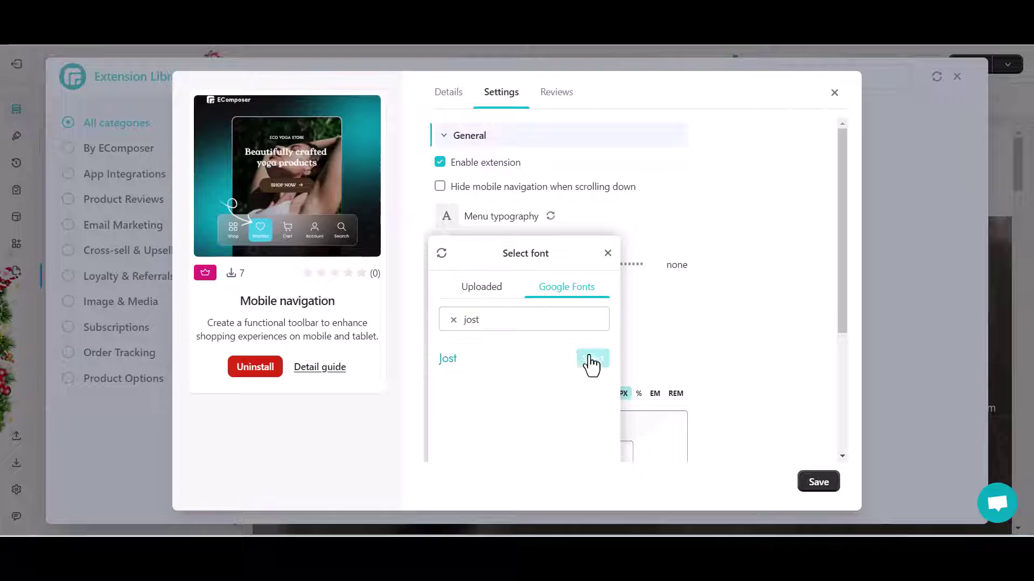
{"action": "left_click", "coordinate": [588, 362]}
{"action": "left_click", "coordinate": [655, 326]}
{"action": "left_click", "coordinate": [673, 265]}
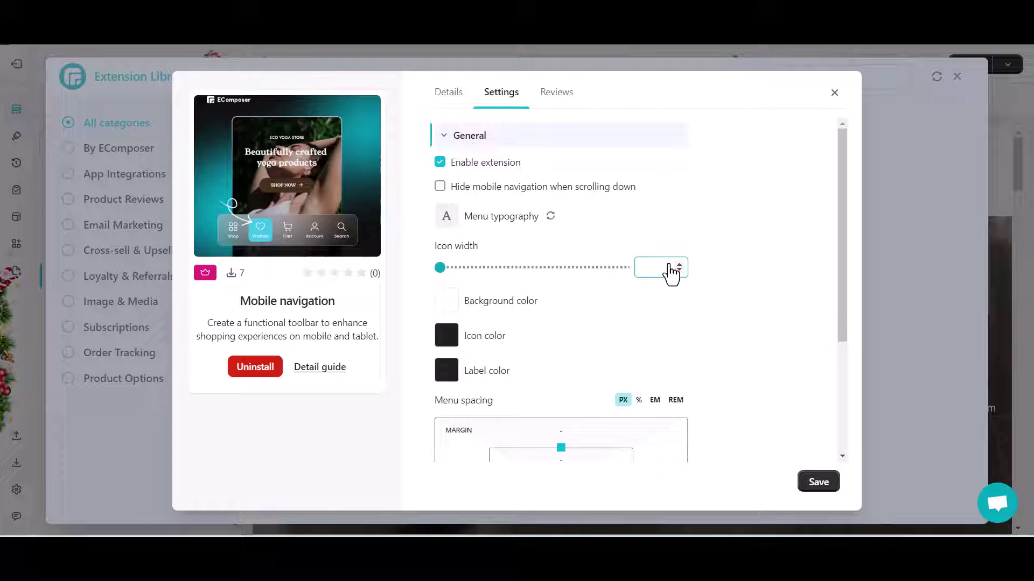
{"action": "type", "text": "20"}
{"action": "key", "text": "Return"}
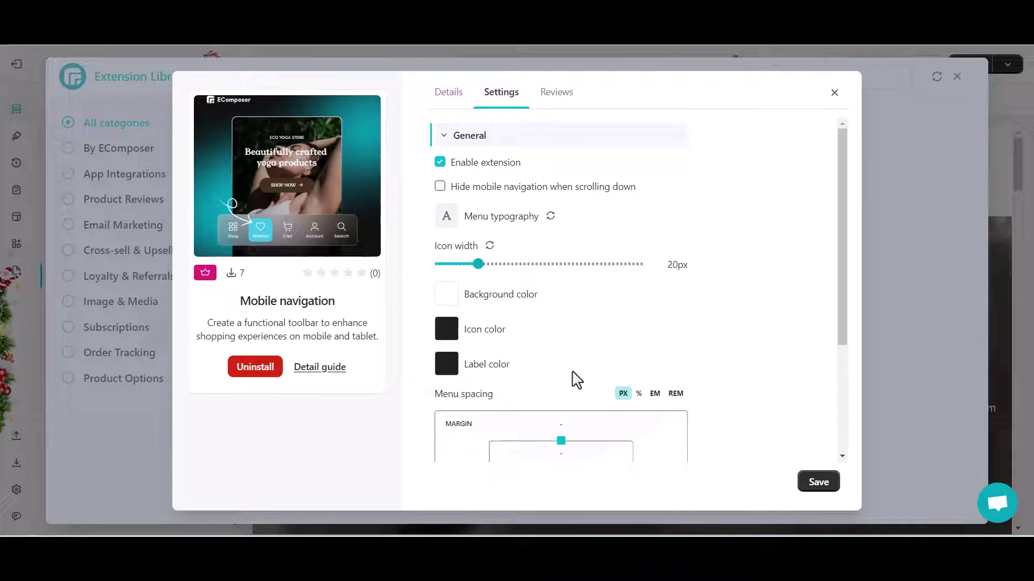
{"action": "scroll", "coordinate": [572, 381], "scroll_direction": "down", "scroll_amount": 3}
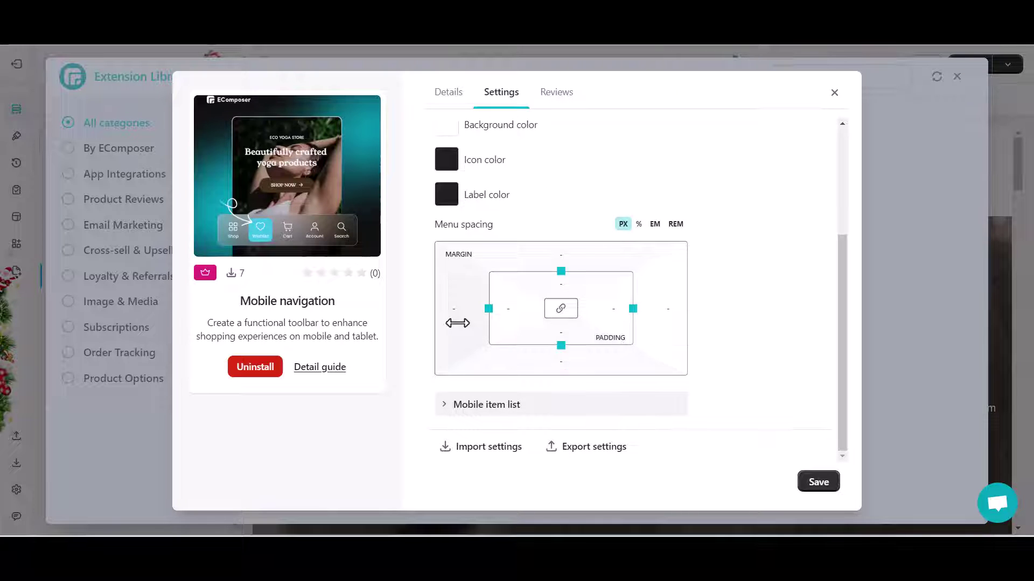
{"action": "scroll", "coordinate": [563, 313], "scroll_direction": "up", "scroll_amount": 2}
{"action": "scroll", "coordinate": [563, 314], "scroll_direction": "down", "scroll_amount": 2}
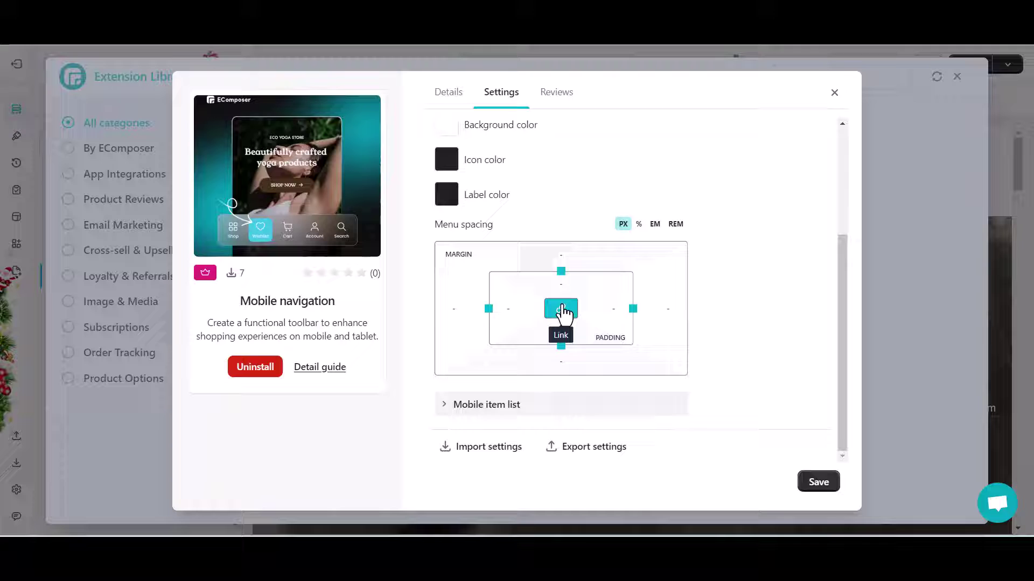
- Expand the Mobile item list, add a new item, and review the existing items
{"action": "left_click", "coordinate": [447, 412]}
{"action": "mouse_move", "coordinate": [533, 205]}
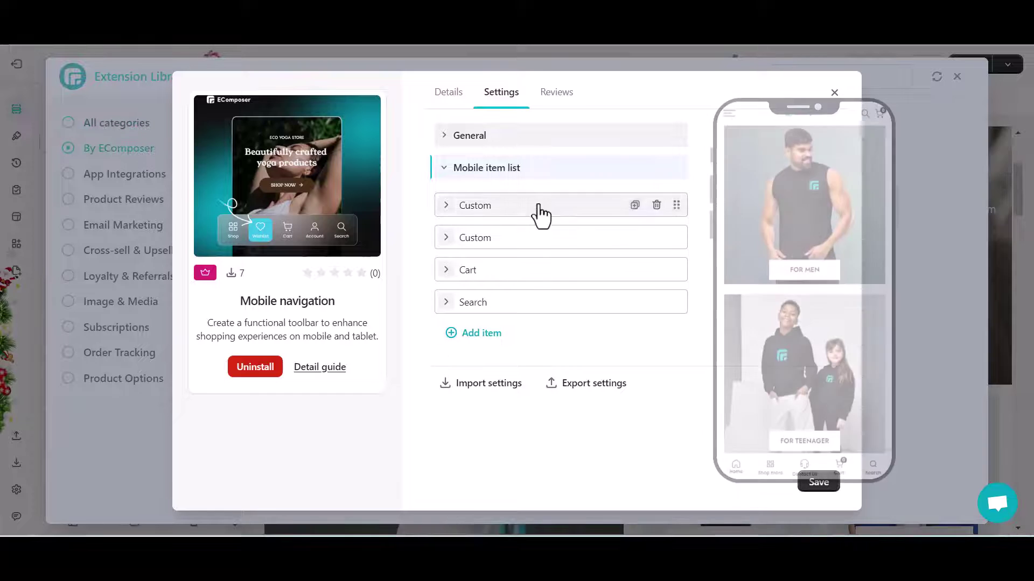
{"action": "left_click", "coordinate": [457, 335]}
{"action": "left_click", "coordinate": [475, 301]}
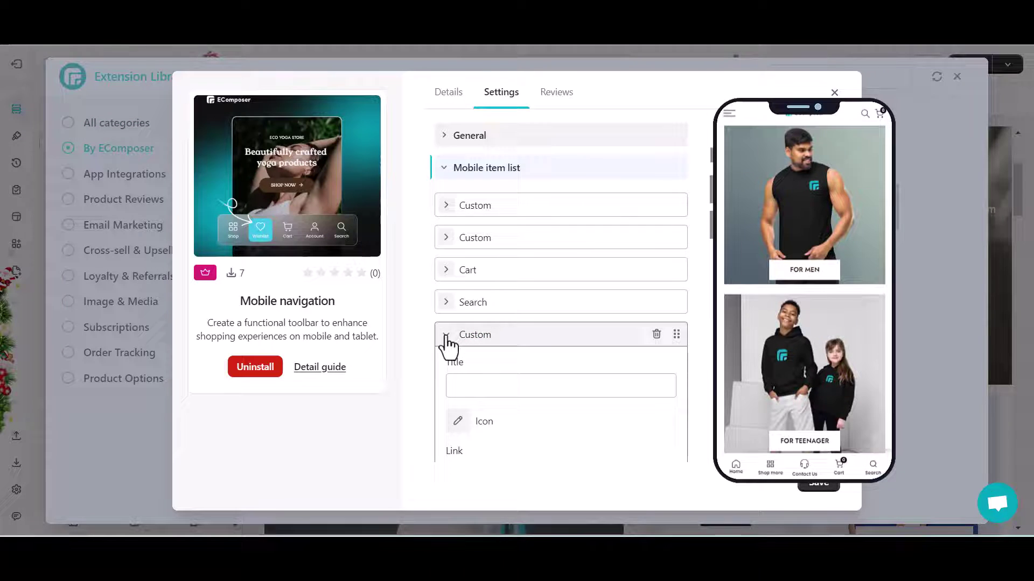
{"action": "left_click", "coordinate": [446, 336]}
{"action": "left_click", "coordinate": [446, 207]}
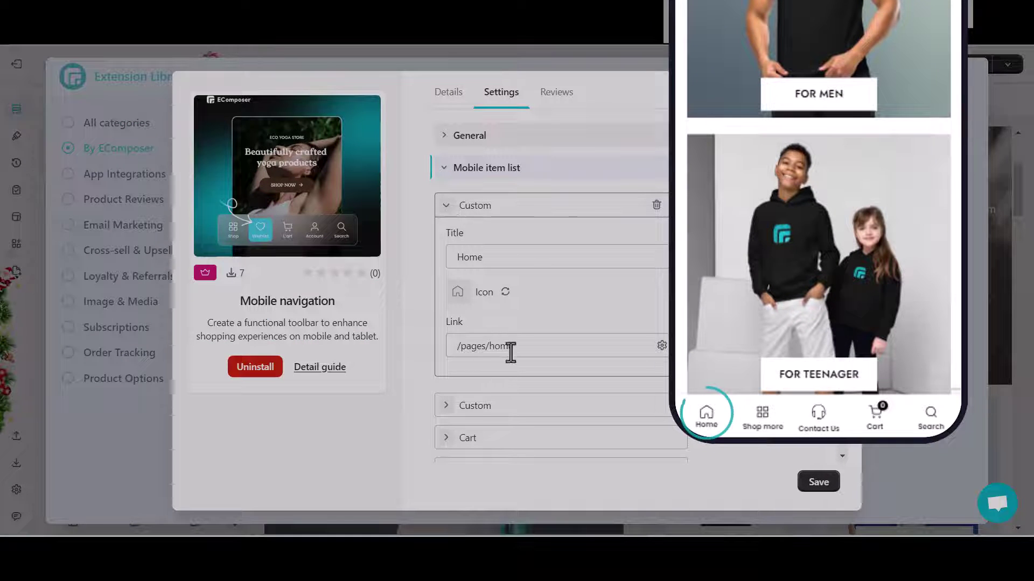
{"action": "left_click", "coordinate": [447, 207]}
{"action": "left_click", "coordinate": [446, 272]}
{"action": "left_click", "coordinate": [446, 274]}
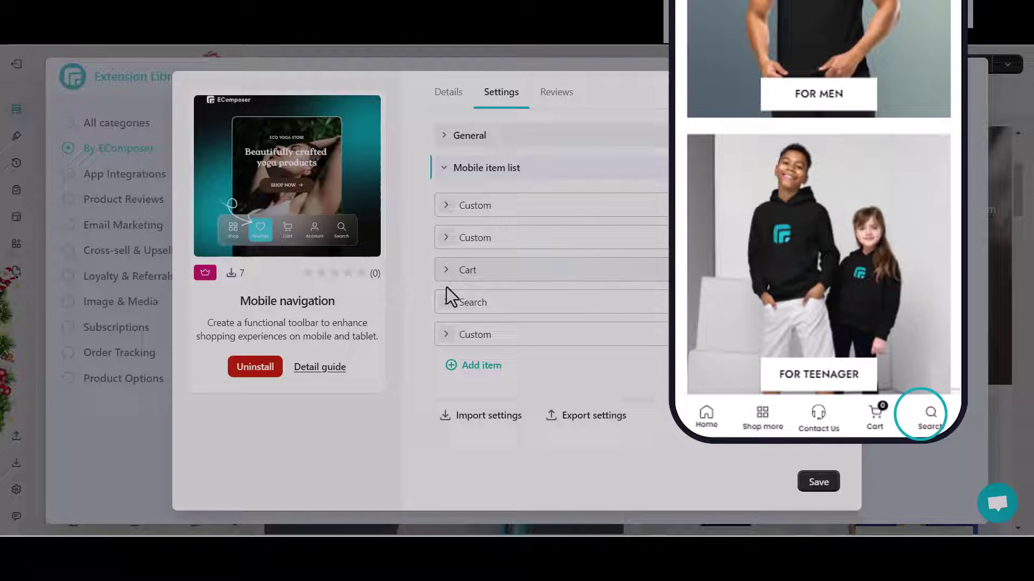
{"action": "left_click", "coordinate": [449, 301]}
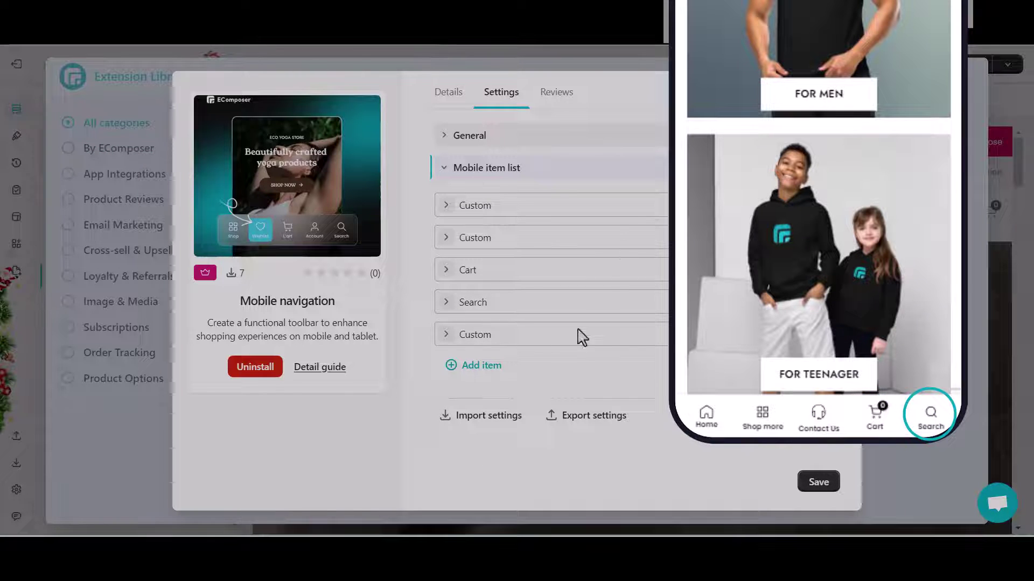
- Title the second navigation item 'Shop more'
{"action": "left_click", "coordinate": [447, 243]}
{"action": "left_click", "coordinate": [506, 290]}
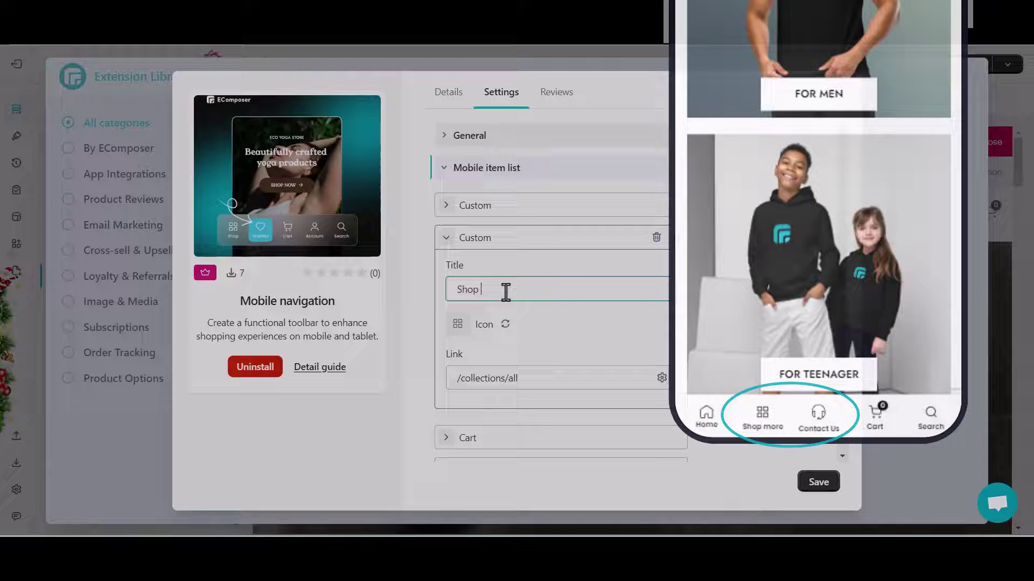
{"action": "type", "text": "more"}
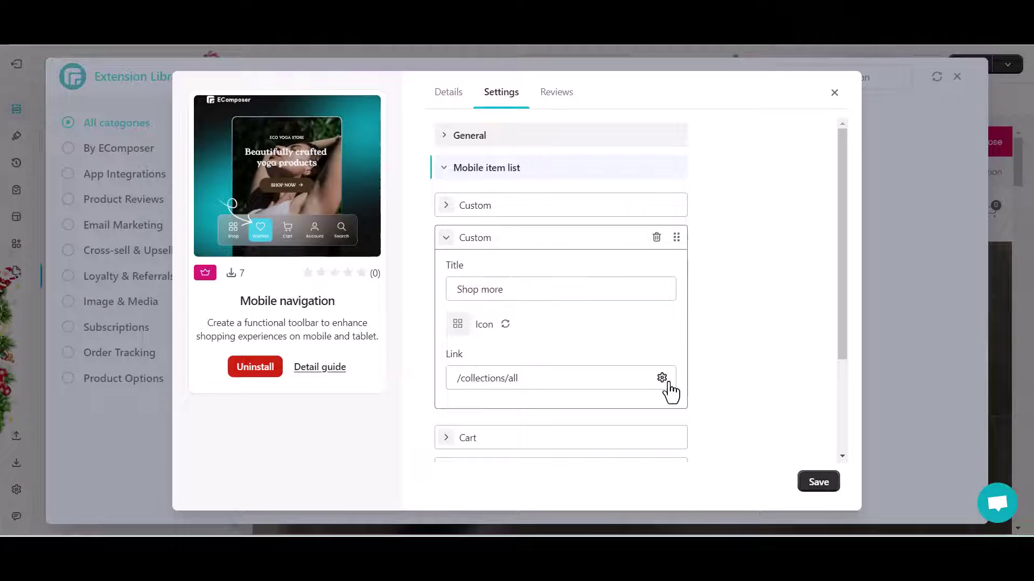
{"action": "left_click", "coordinate": [661, 378]}
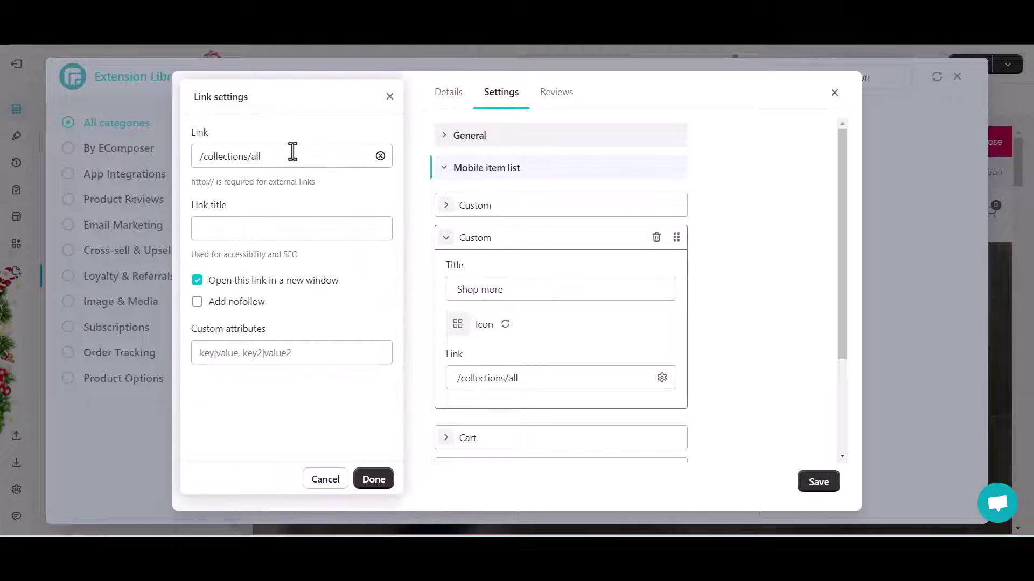
- Move the new custom item up to third position, just before Cart
{"action": "left_click", "coordinate": [445, 237]}
{"action": "left_click", "coordinate": [445, 334]}
{"action": "left_click", "coordinate": [445, 335]}
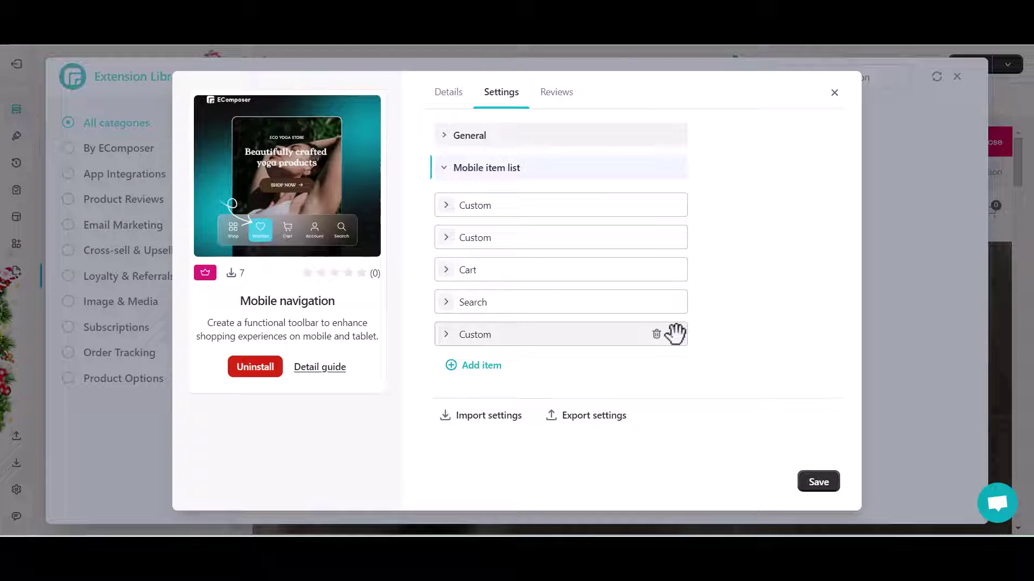
{"action": "left_click_drag", "start_coordinate": [676, 334], "coordinate": [665, 270]}
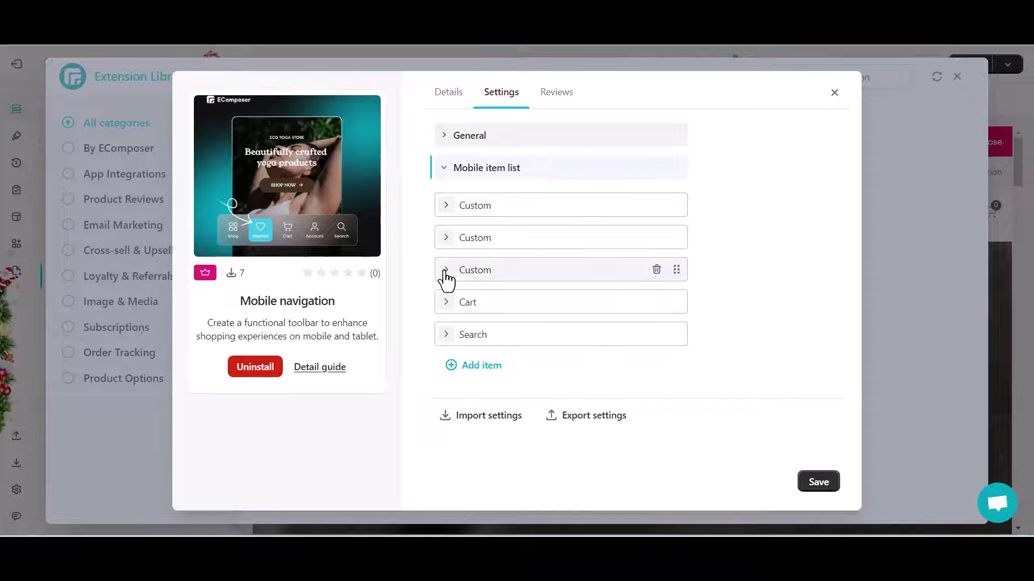
- Title the third navigation item 'Contact Us'
{"action": "left_click", "coordinate": [445, 270]}
{"action": "scroll", "coordinate": [510, 243], "scroll_direction": "down", "scroll_amount": 2}
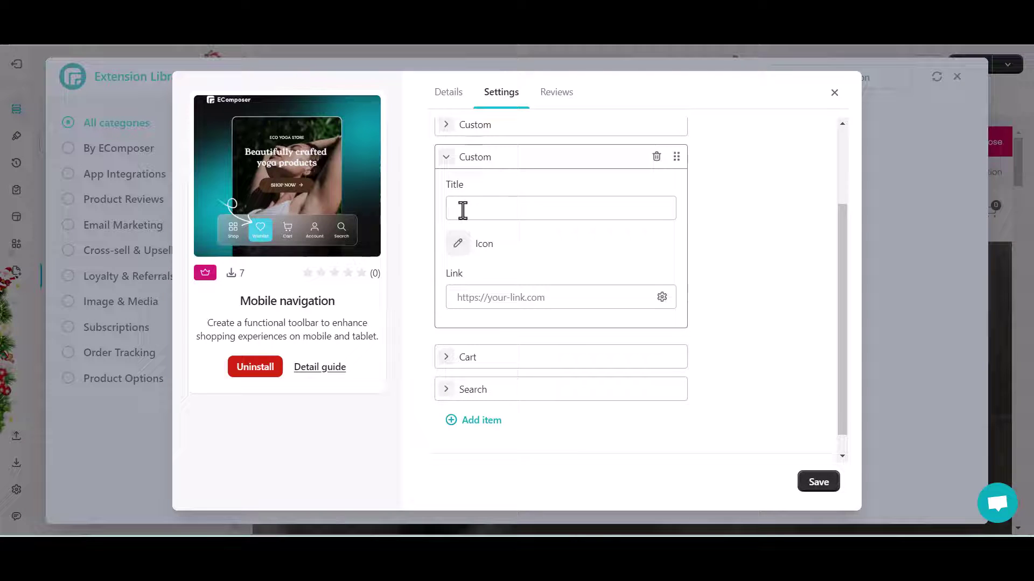
{"action": "left_click", "coordinate": [463, 209]}
{"action": "type", "text": "Contact Us"}
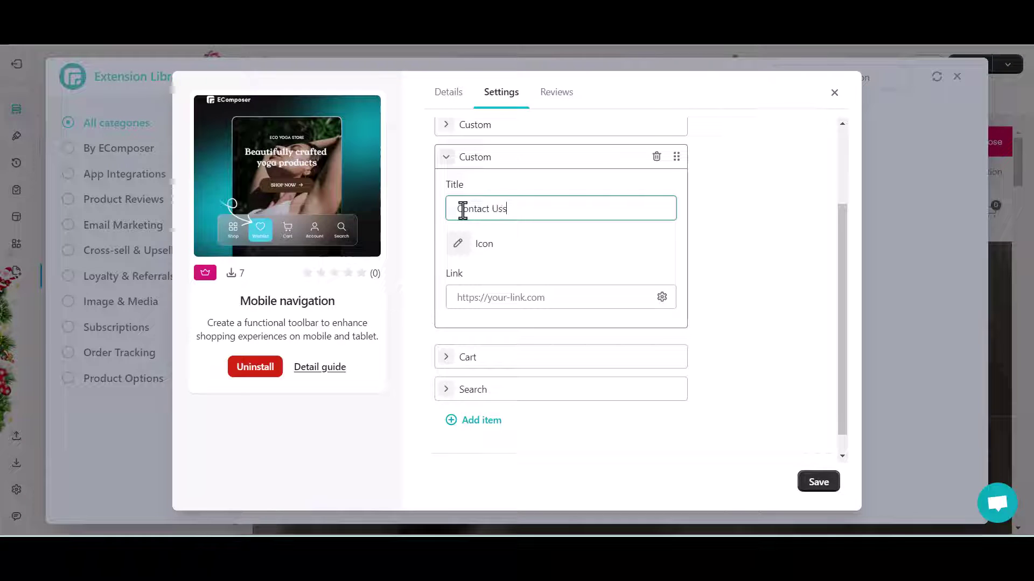
- Give the Contact Us item a headphone icon
{"action": "left_click", "coordinate": [458, 245]}
{"action": "left_click", "coordinate": [282, 162]}
{"action": "type", "text": "headphone"}
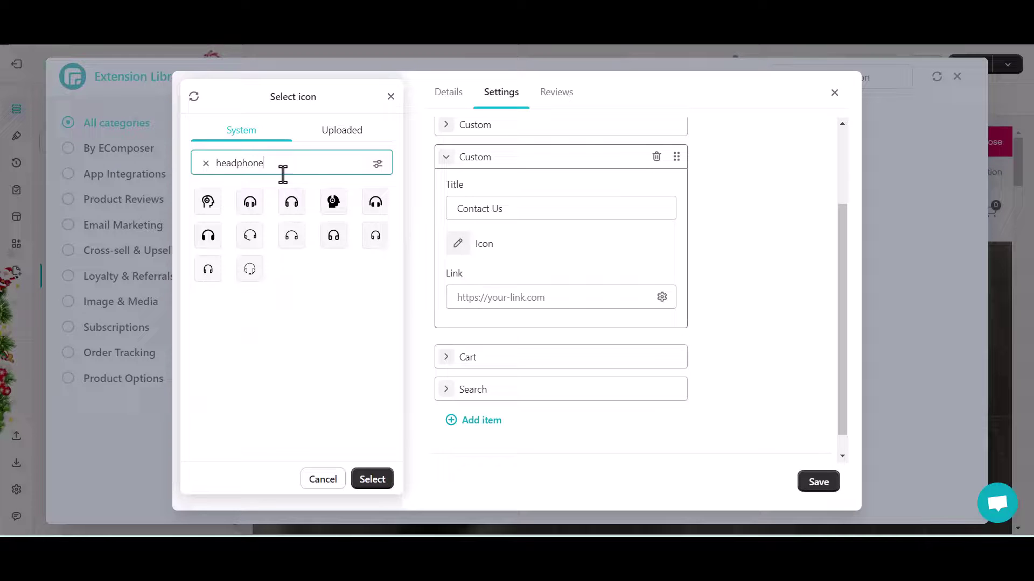
{"action": "left_click", "coordinate": [250, 271]}
{"action": "left_click", "coordinate": [372, 480]}
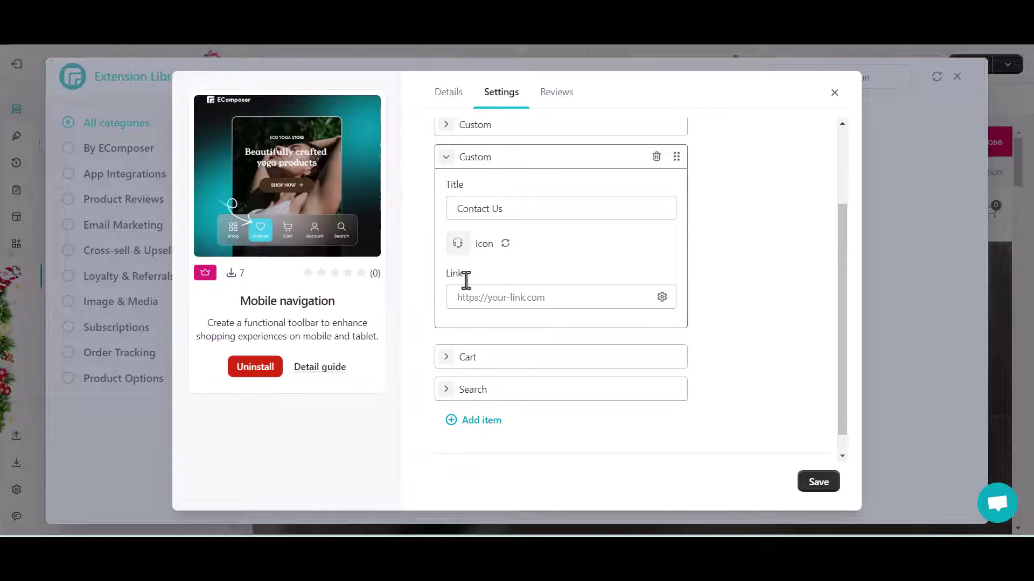
- Link Contact Us to the store's contact us page and save the settings
{"action": "left_click", "coordinate": [661, 297]}
{"action": "left_click", "coordinate": [243, 154]}
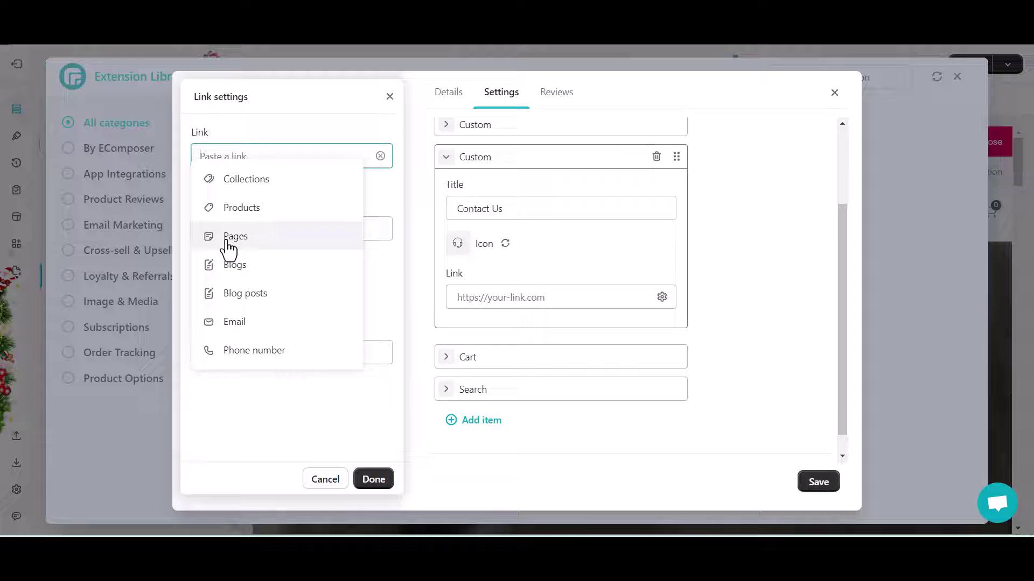
{"action": "left_click", "coordinate": [230, 236]}
{"action": "left_click", "coordinate": [266, 348]}
{"action": "left_click", "coordinate": [251, 231]}
{"action": "left_click", "coordinate": [374, 479]}
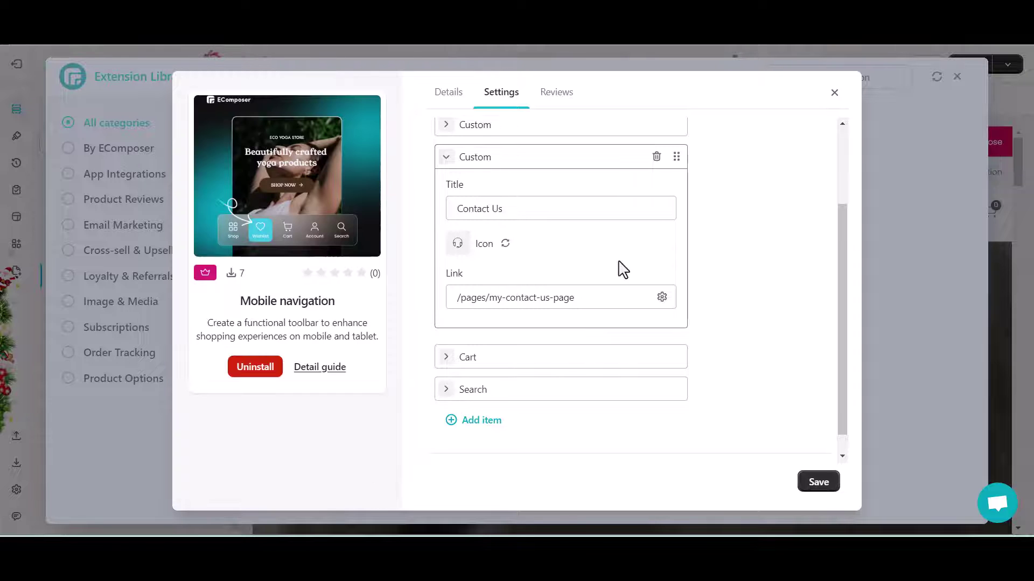
{"action": "left_click", "coordinate": [446, 157]}
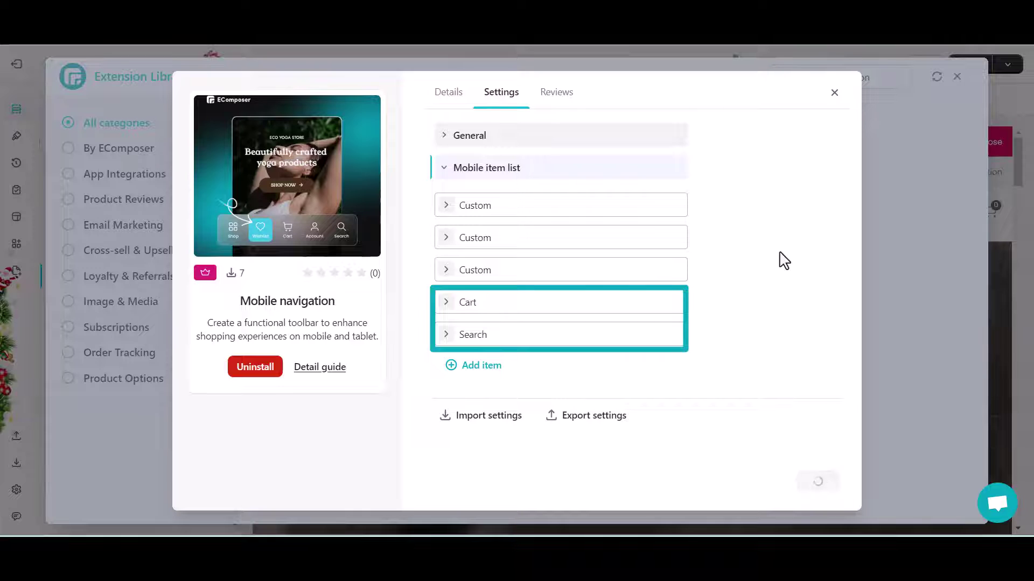
- Close the extension panels, then save and publish the page template
{"action": "left_click", "coordinate": [834, 92]}
{"action": "left_click", "coordinate": [956, 77]}
{"action": "left_click", "coordinate": [973, 68]}
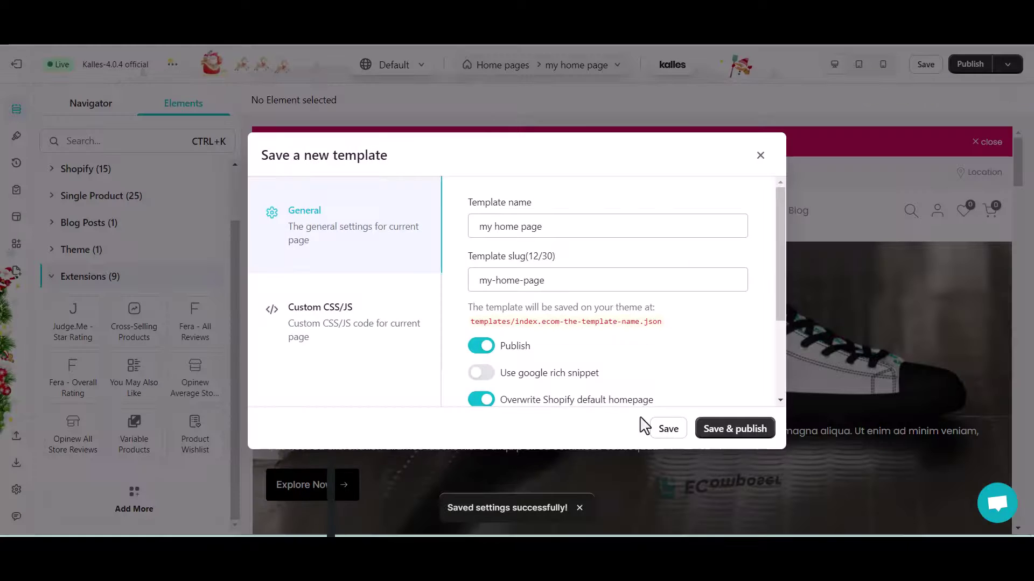
{"action": "left_click", "coordinate": [722, 433]}
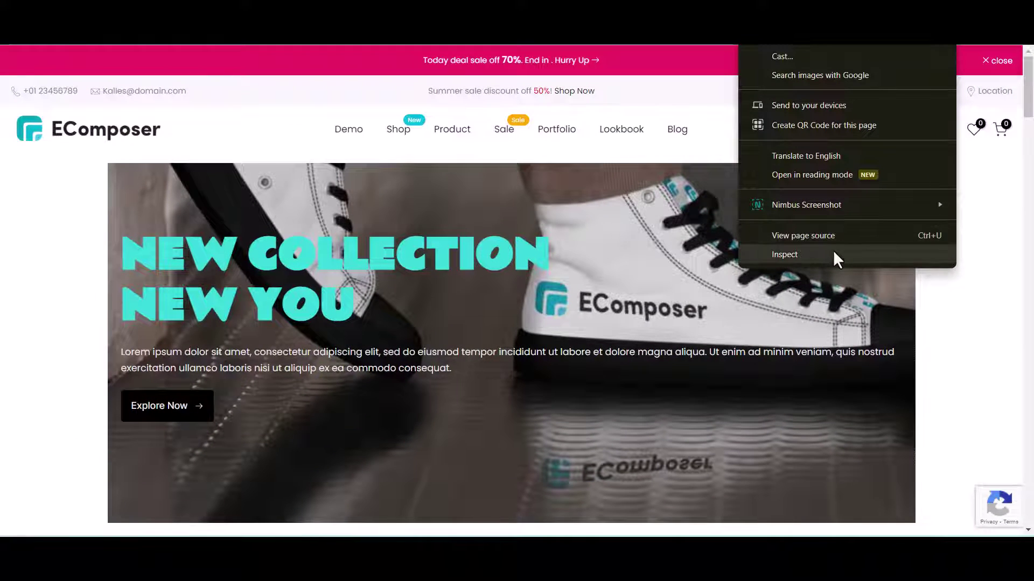
- View the live store in Chrome DevTools device mode at 100% zoom
{"action": "left_click", "coordinate": [832, 249]}
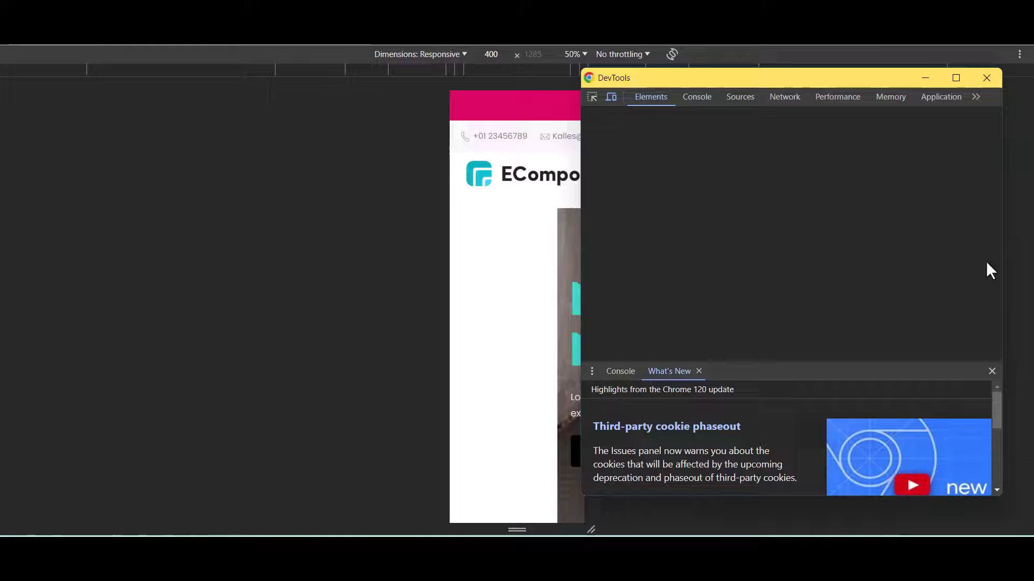
{"action": "left_click", "coordinate": [924, 76]}
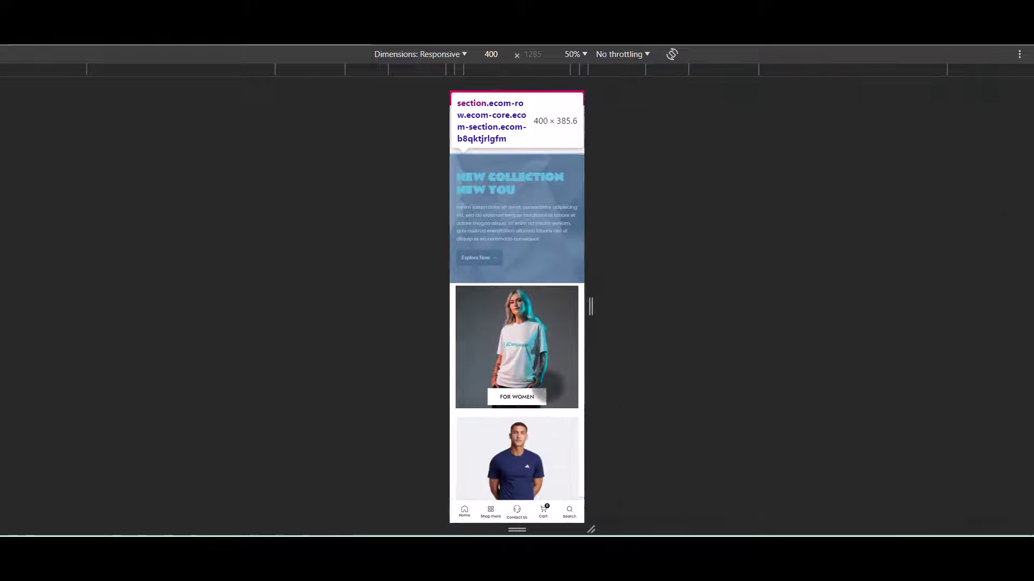
{"action": "left_click", "coordinate": [585, 53]}
- Preview the storefront as a Samsung Galaxy S20 Ultra, then as an iPad Pro
{"action": "left_click", "coordinate": [588, 113]}
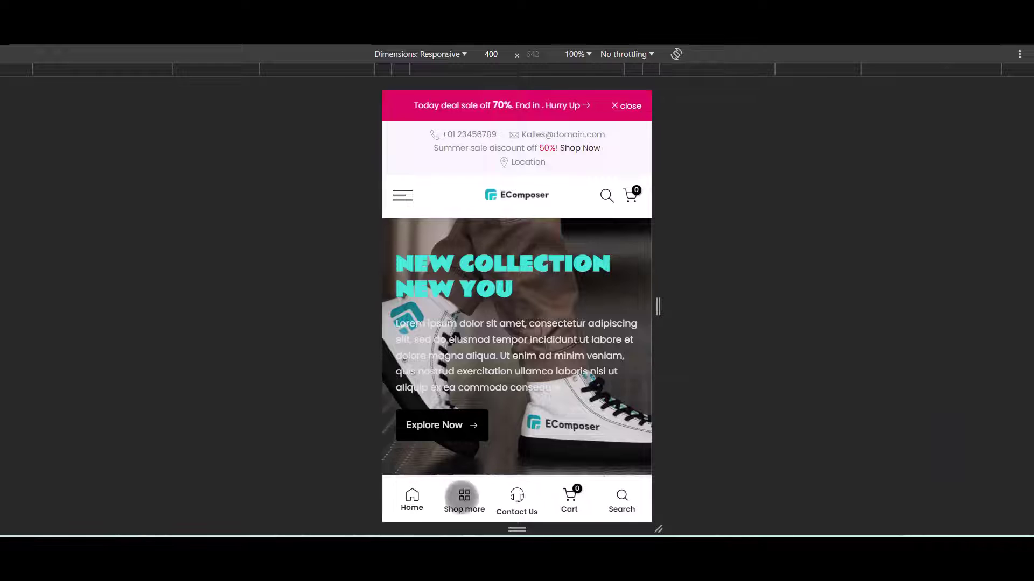
{"action": "left_click", "coordinate": [460, 55]}
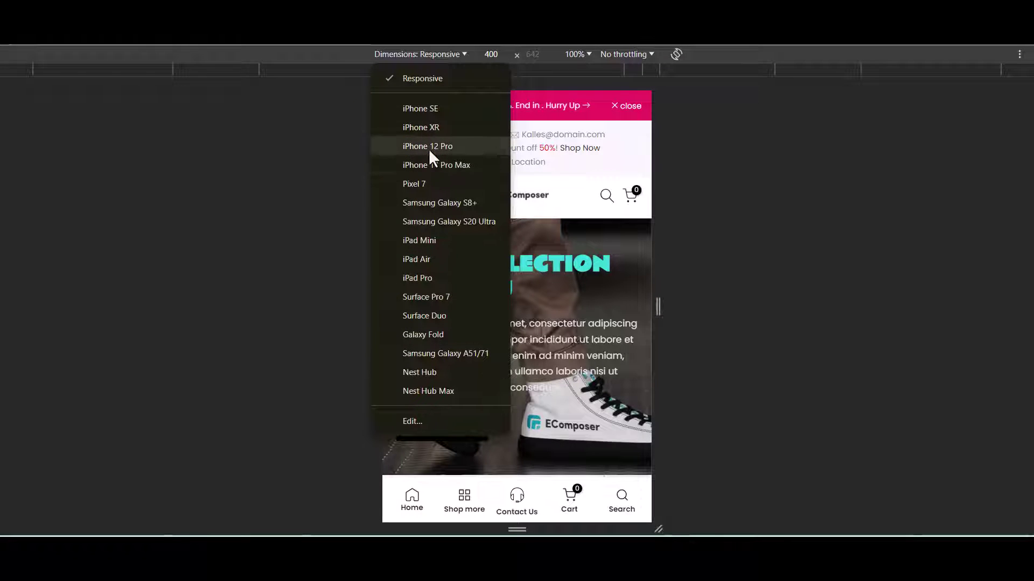
{"action": "left_click", "coordinate": [421, 221]}
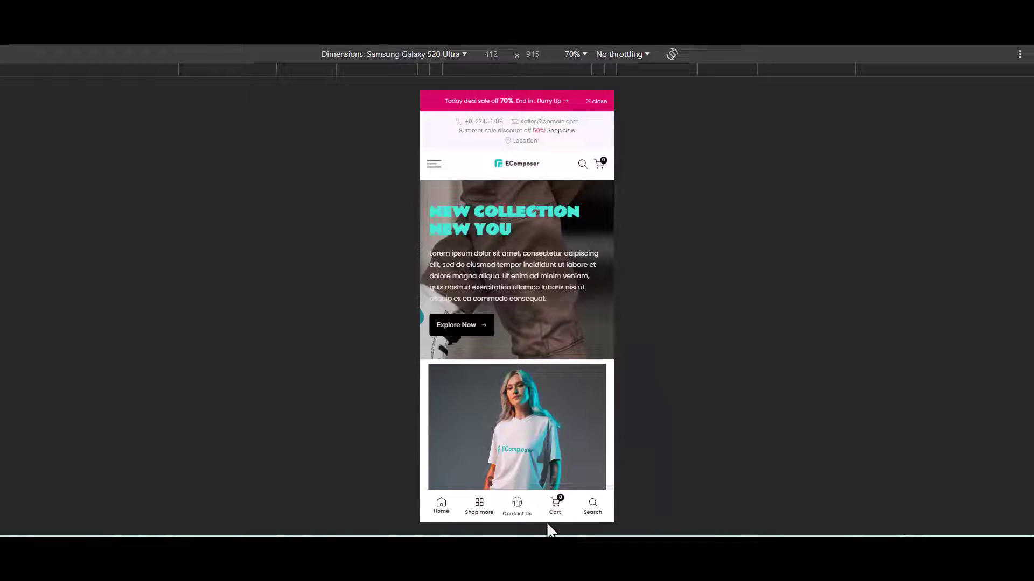
{"action": "left_click", "coordinate": [459, 57]}
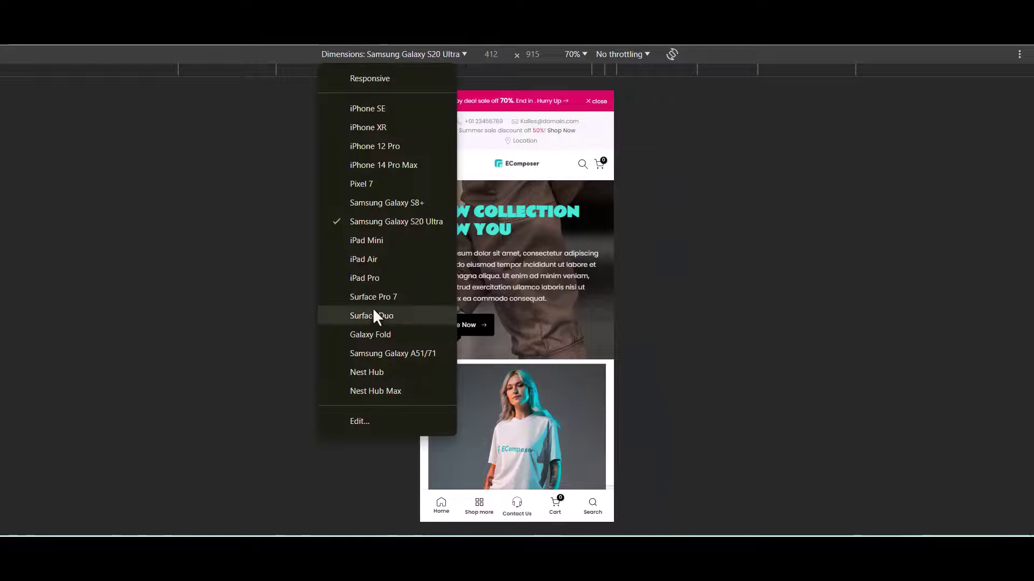
{"action": "left_click", "coordinate": [376, 277]}
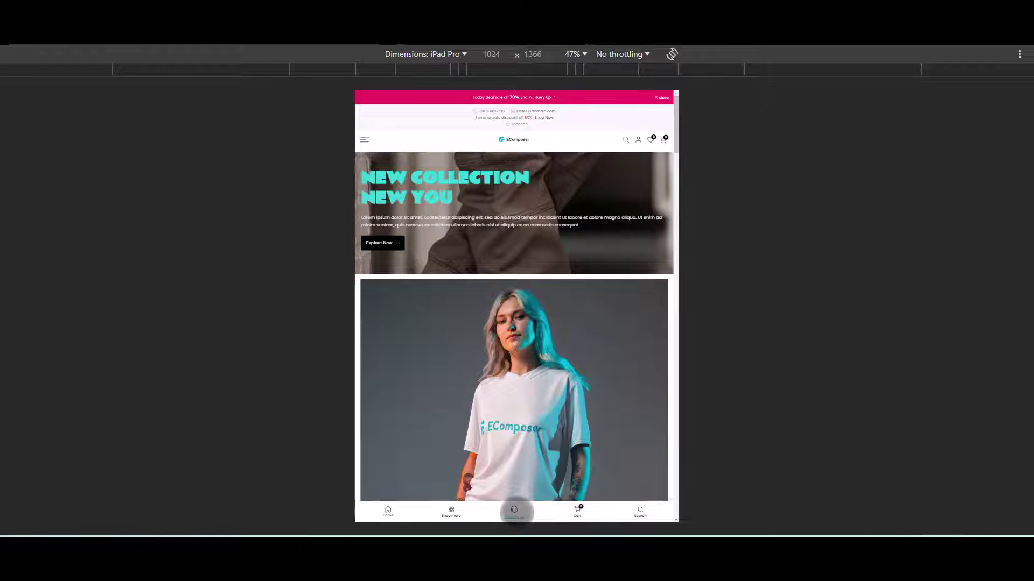
- Open the contact page via Contact Us, hide the preview bar, then try Shop more
{"action": "left_click", "coordinate": [514, 511]}
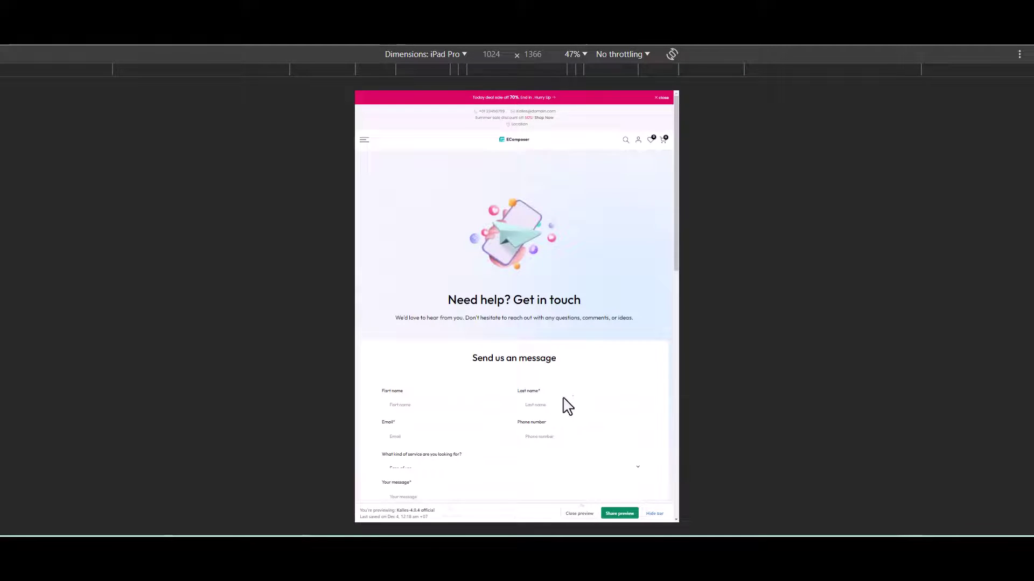
{"action": "scroll", "coordinate": [557, 416], "scroll_direction": "down", "scroll_amount": 3}
{"action": "scroll", "coordinate": [552, 426], "scroll_direction": "down", "scroll_amount": 1}
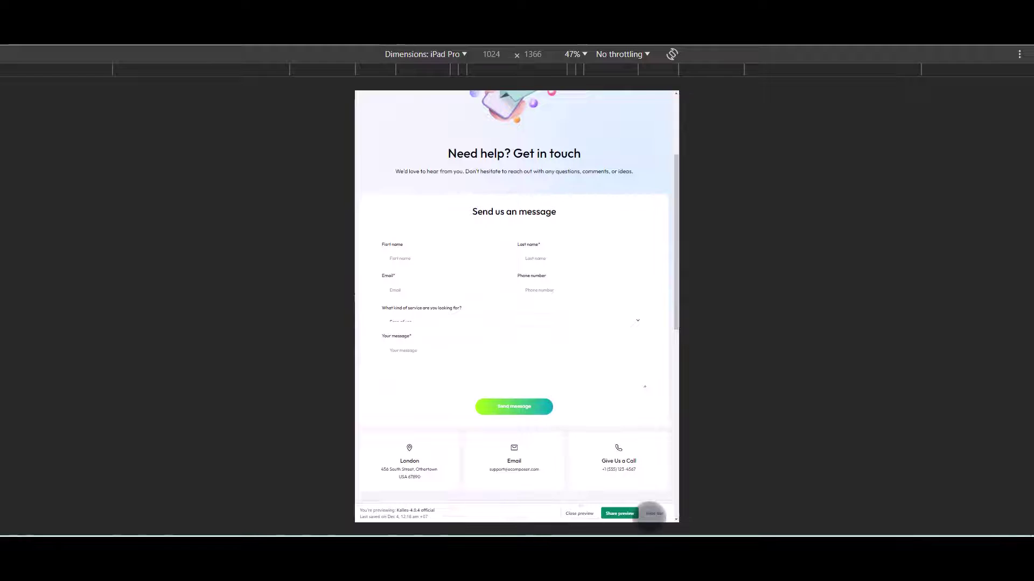
{"action": "left_click", "coordinate": [649, 513]}
{"action": "left_click", "coordinate": [450, 512]}
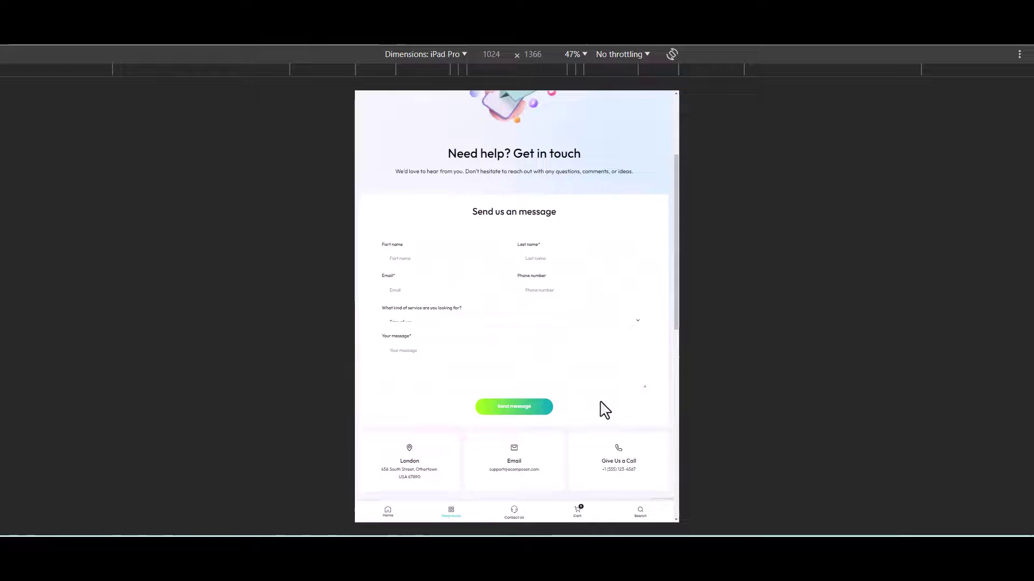